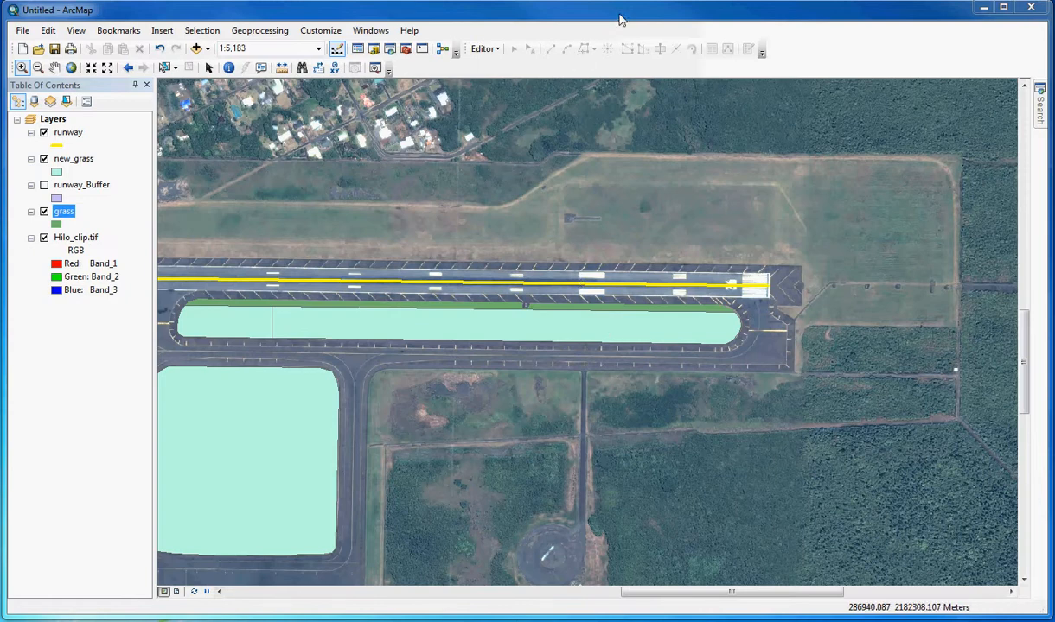
Step: Create a file geodatabase named hilo_airport in the C:\Intro_GIS folder
left_click_drag(619, 19, 501, 19)
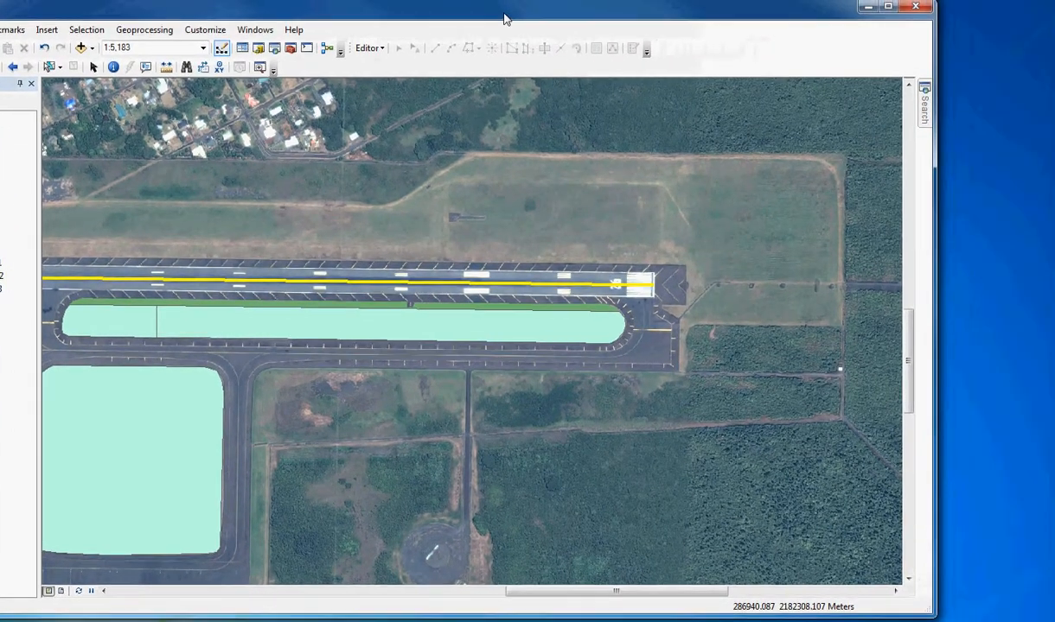
left_click(258, 49)
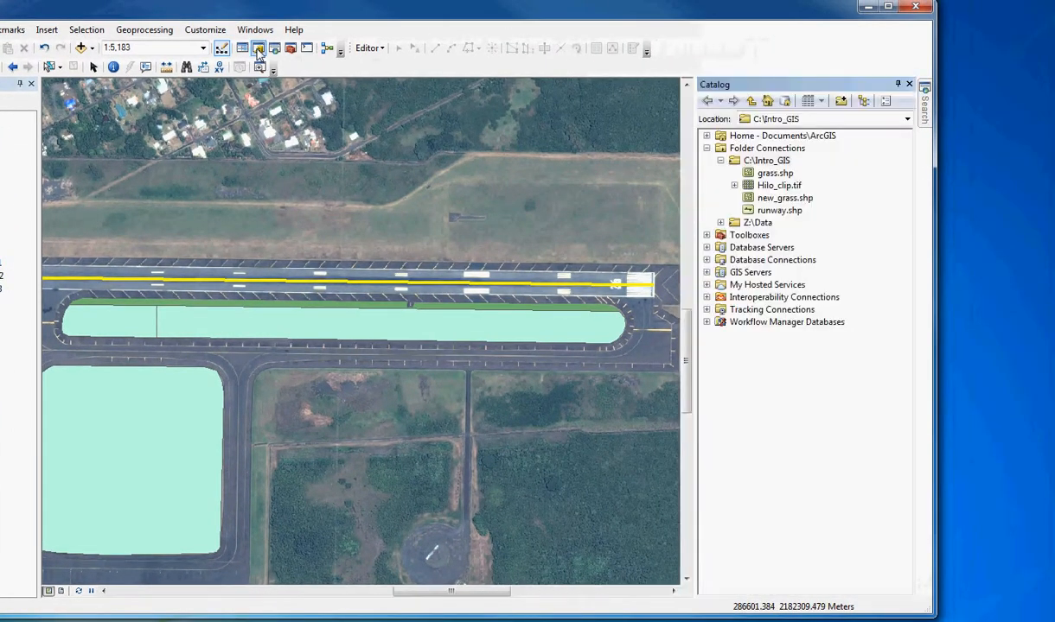
left_click(766, 163)
right_click(768, 165)
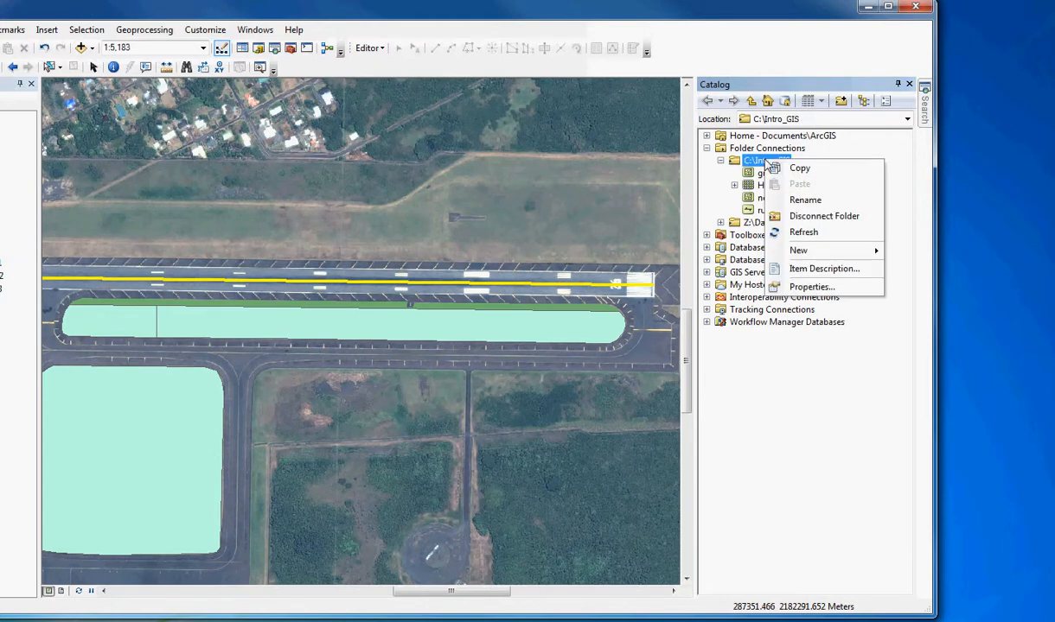
mouse_move(800, 250)
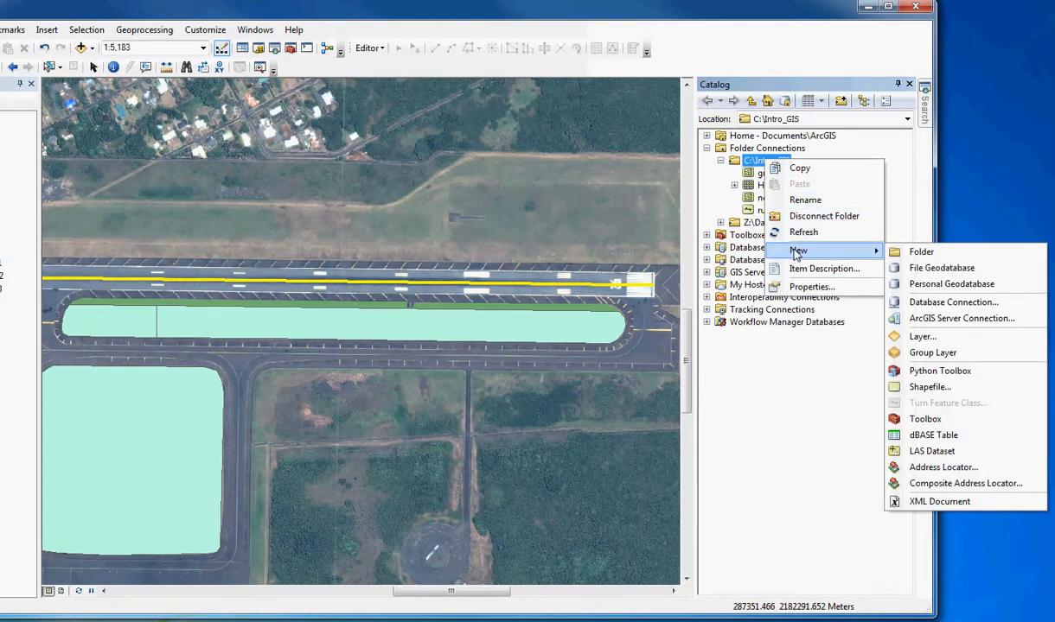
left_click(934, 269)
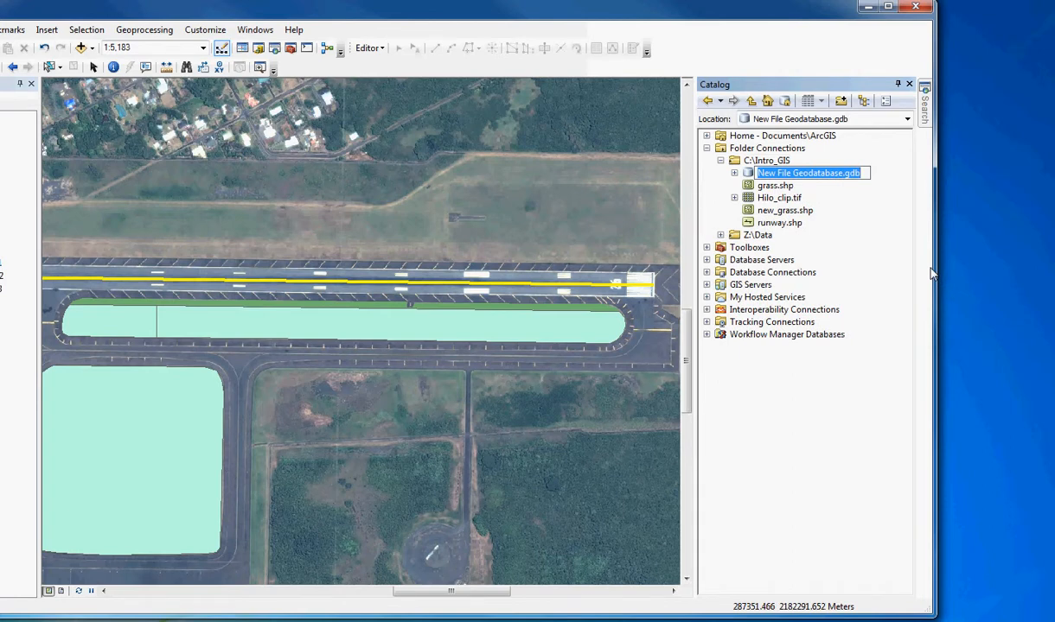
type("hilo_airport")
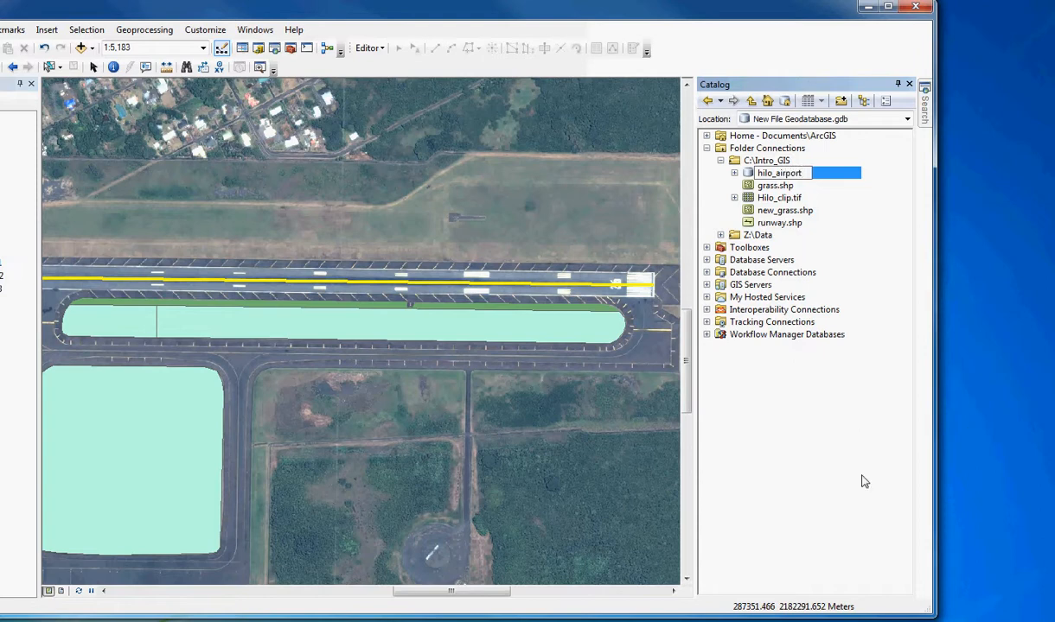
key("Return")
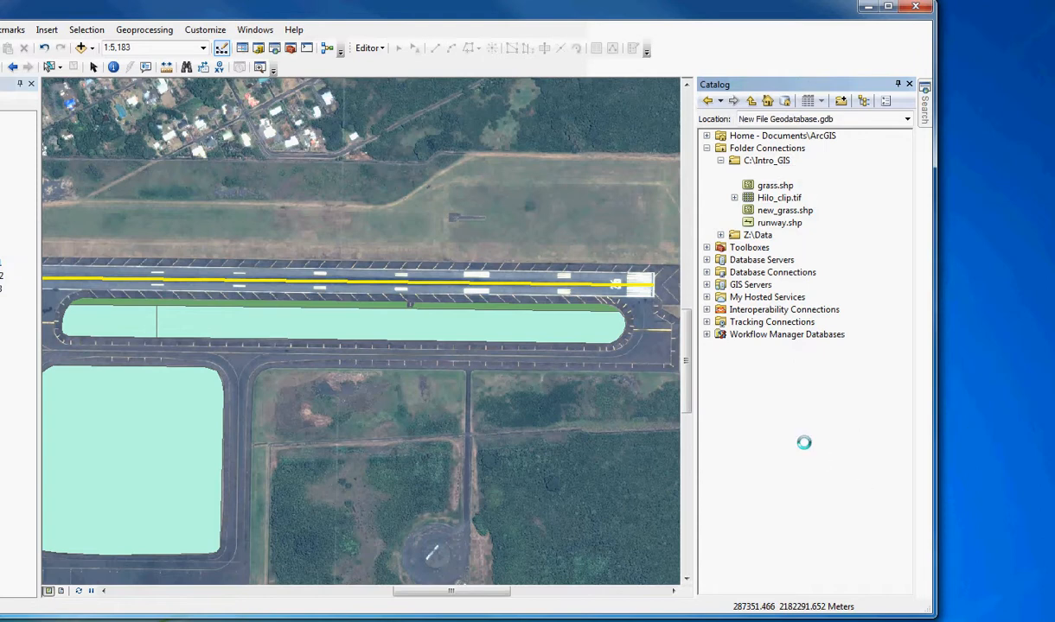
right_click(794, 176)
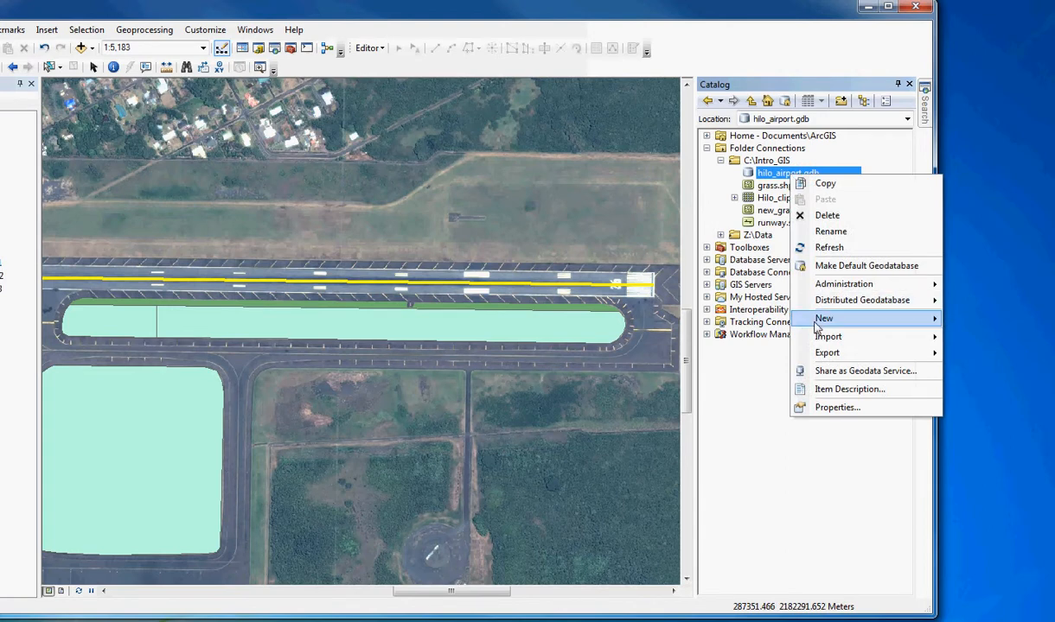
mouse_move(826, 319)
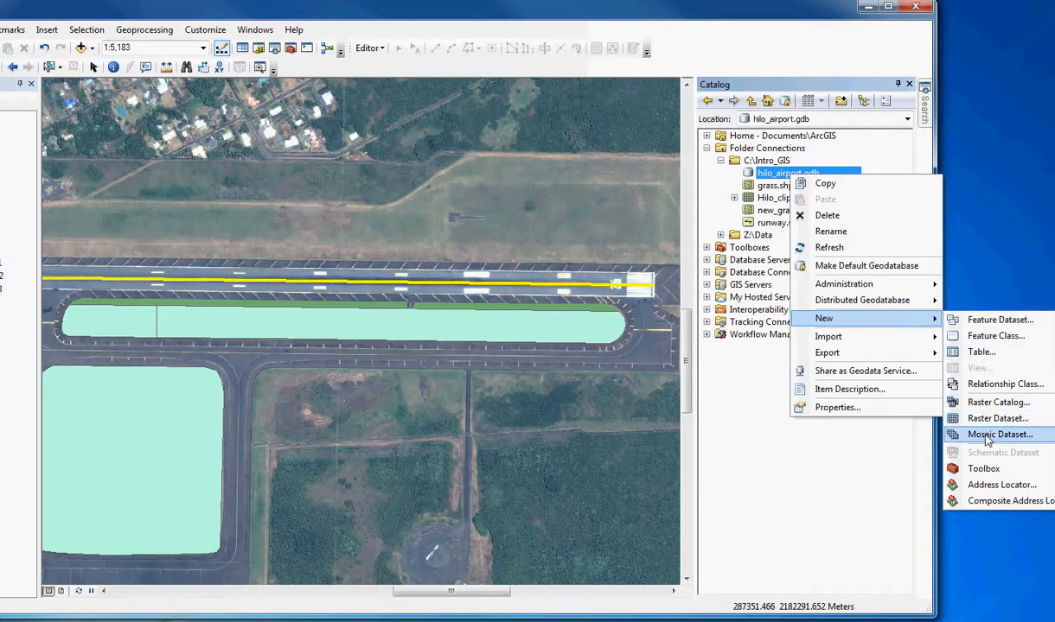
left_click(972, 321)
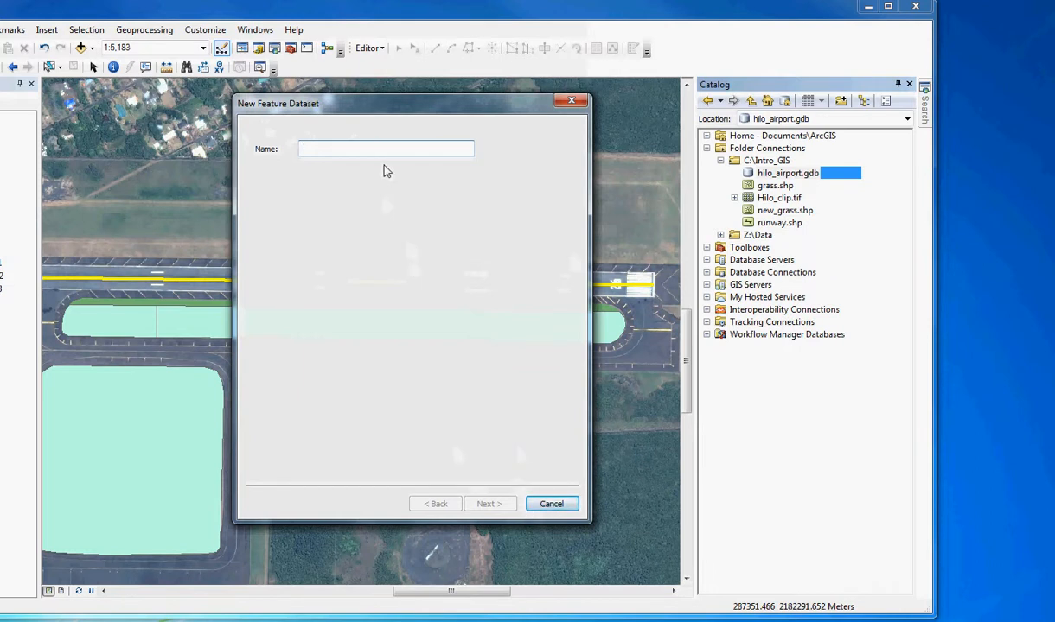
left_click(569, 101)
Step: Start a new feature class in the hilo_airport geodatabase, named grass2 and storing polygon features
right_click(783, 176)
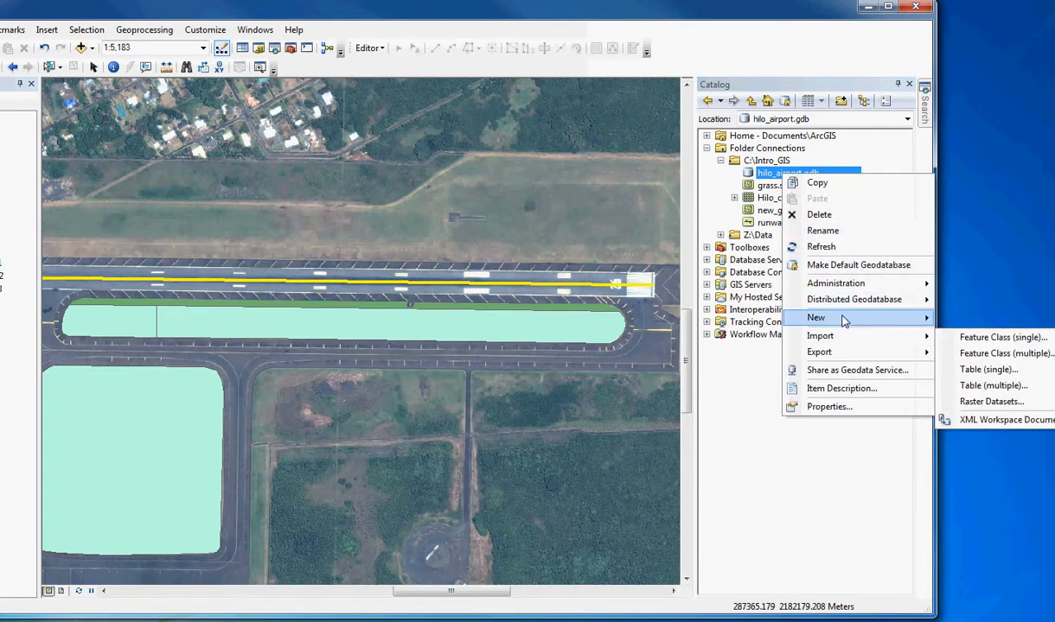
left_click(951, 335)
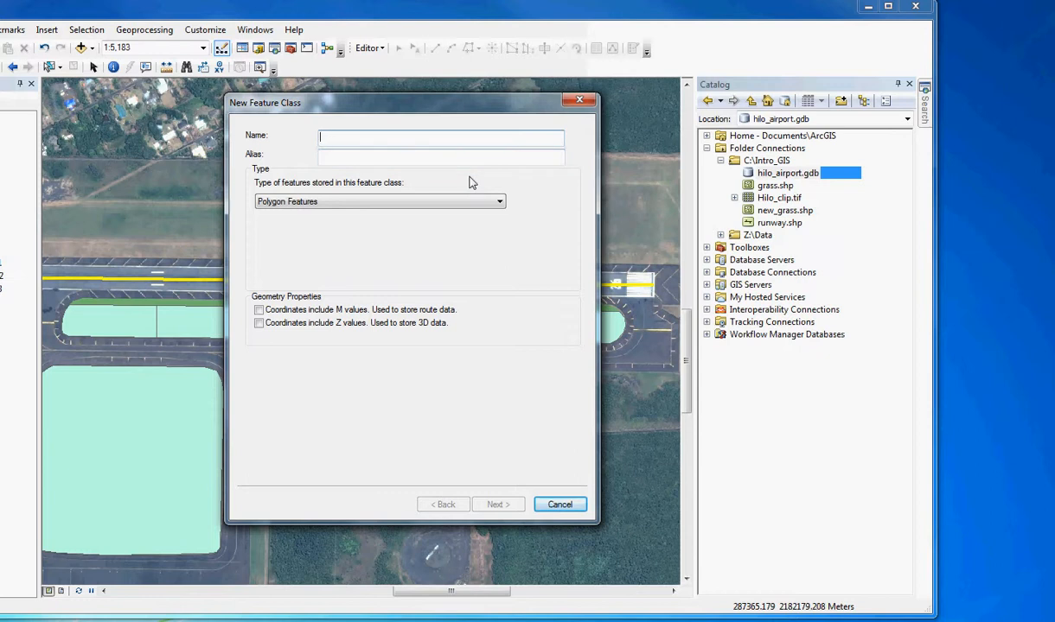
type("grass2")
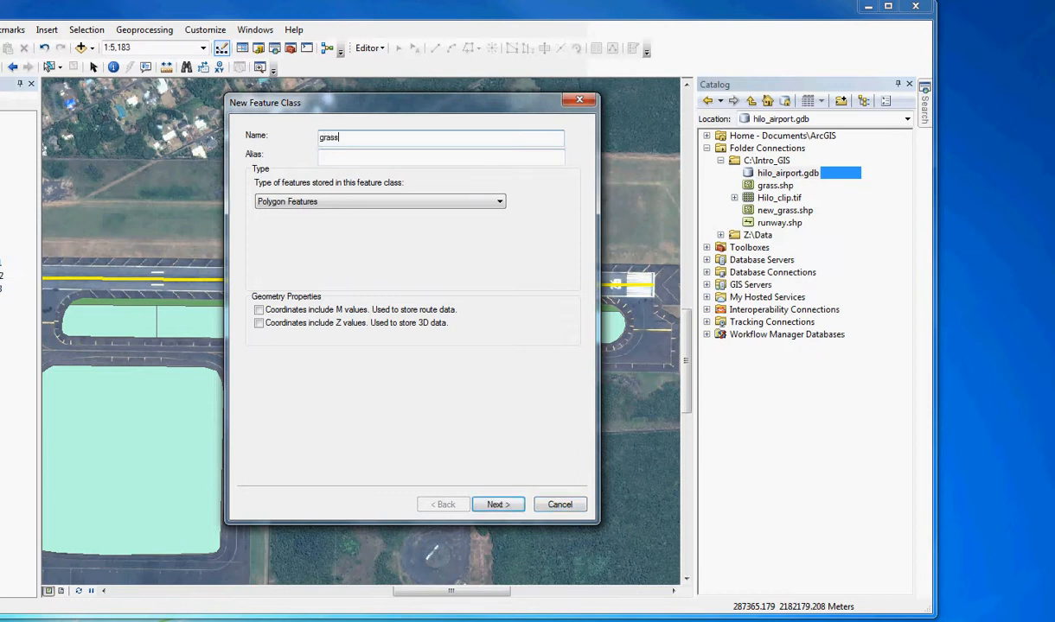
left_click(490, 206)
left_click(489, 215)
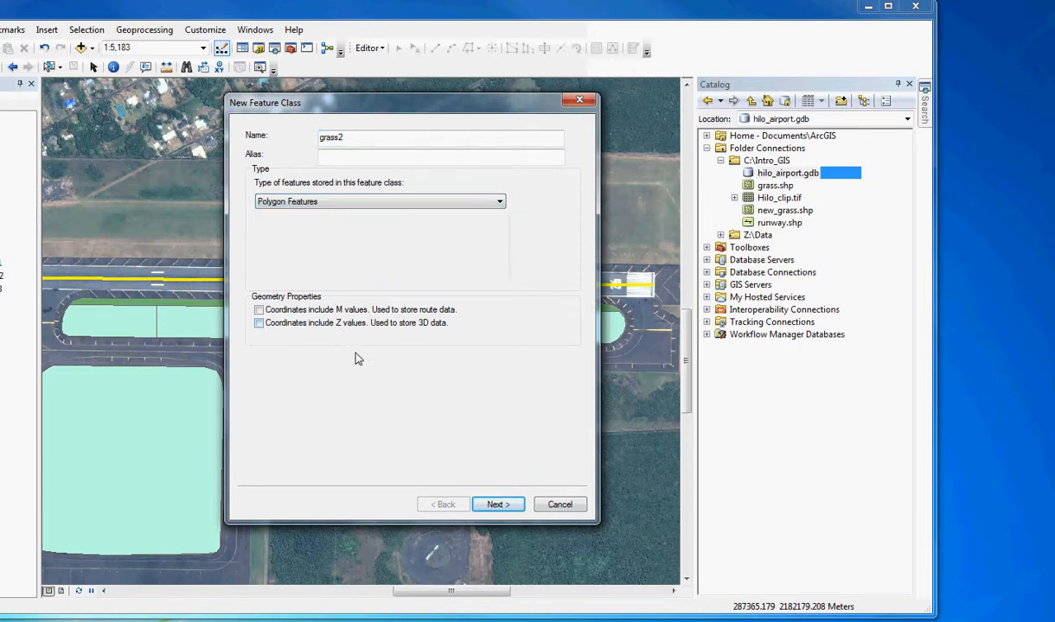
left_click(498, 505)
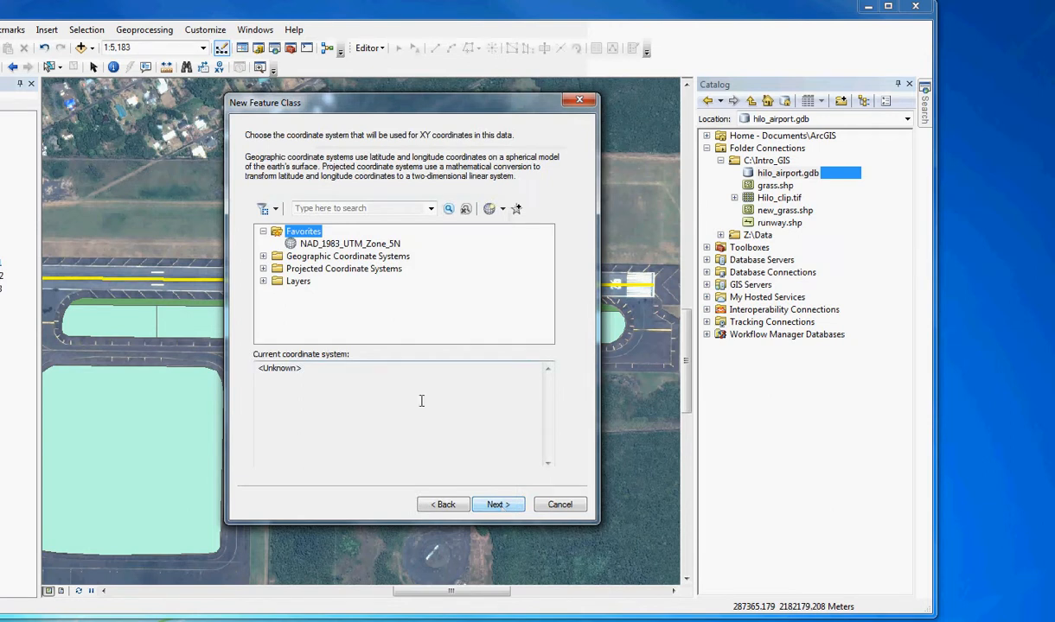
Step: Assign the NAD_1983_UTM_Zone_5N coordinate system to the feature class, accepting the default XY tolerance and storage configuration
left_click(363, 243)
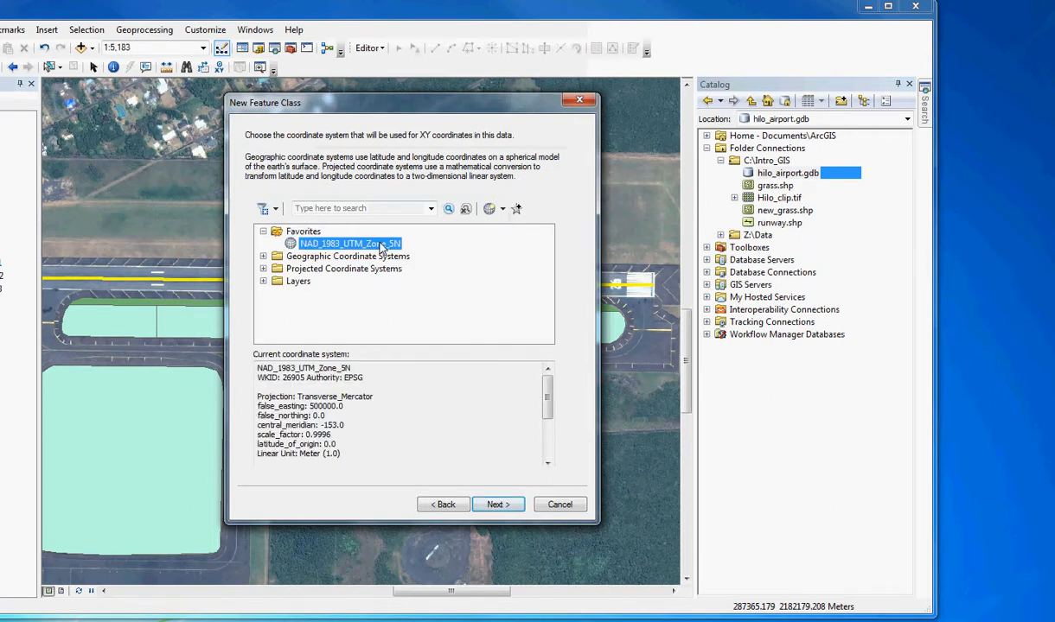
left_click(498, 505)
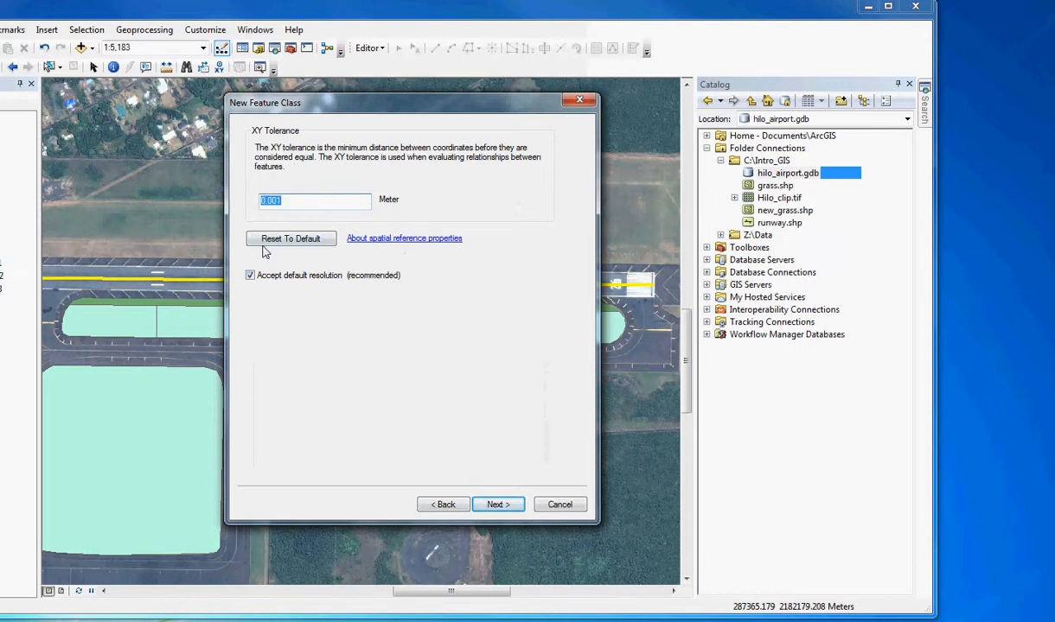
left_click(498, 505)
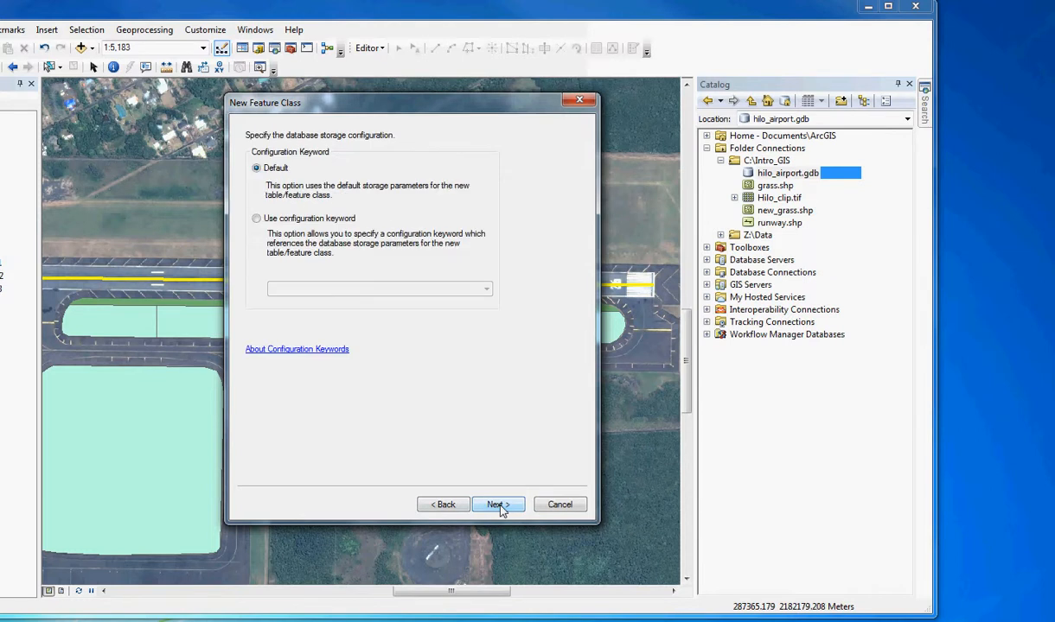
left_click(499, 506)
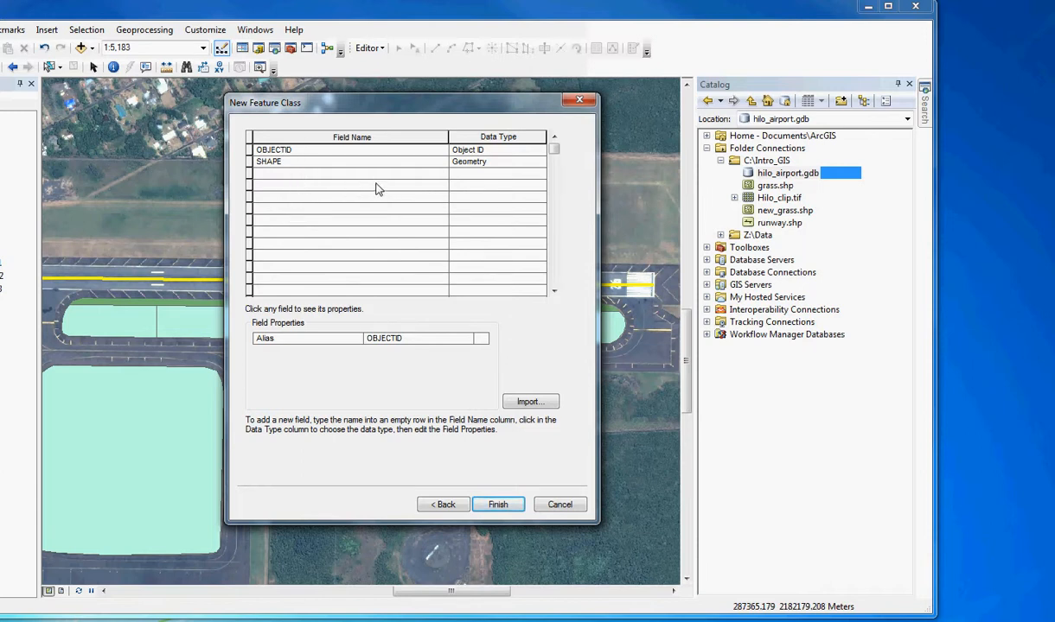
Step: Add a Long Integer field named area to the attribute fields and finish creating the feature class
left_click(343, 176)
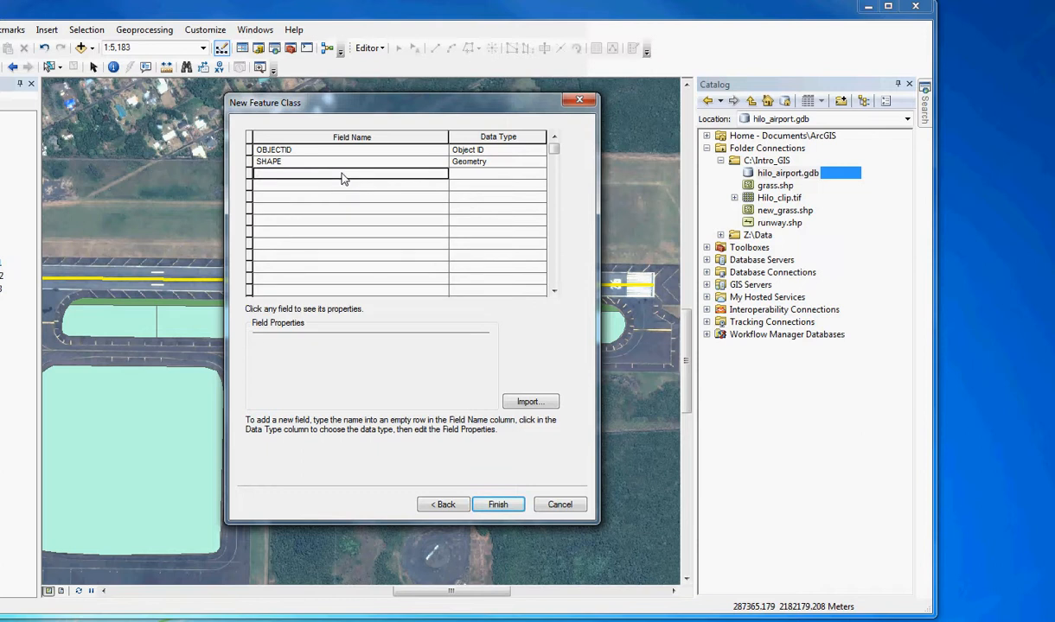
left_click(467, 177)
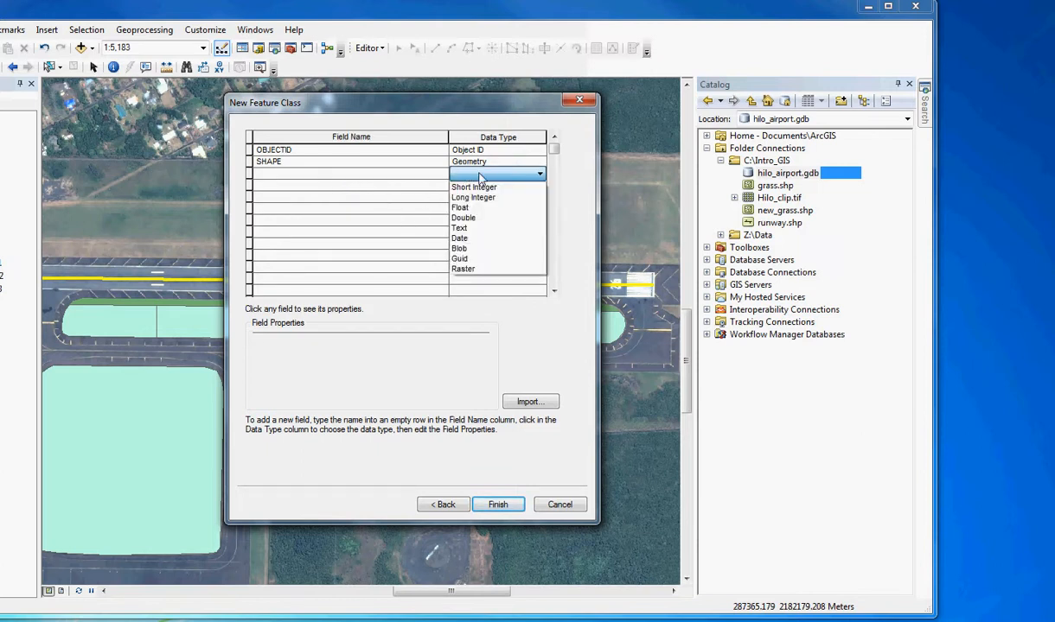
left_click(557, 205)
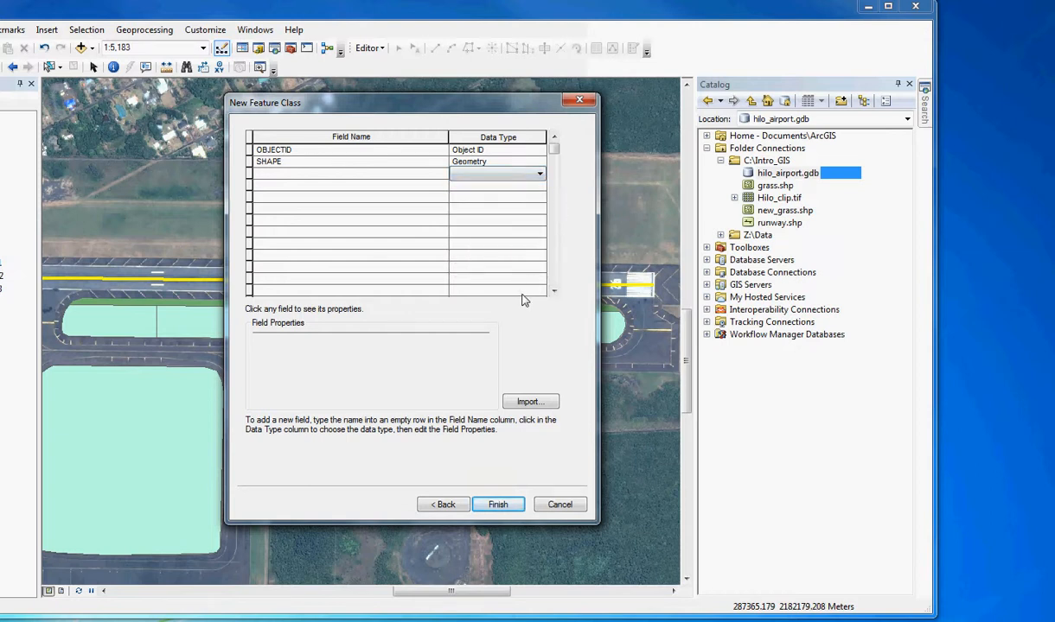
left_click(373, 176)
type("area")
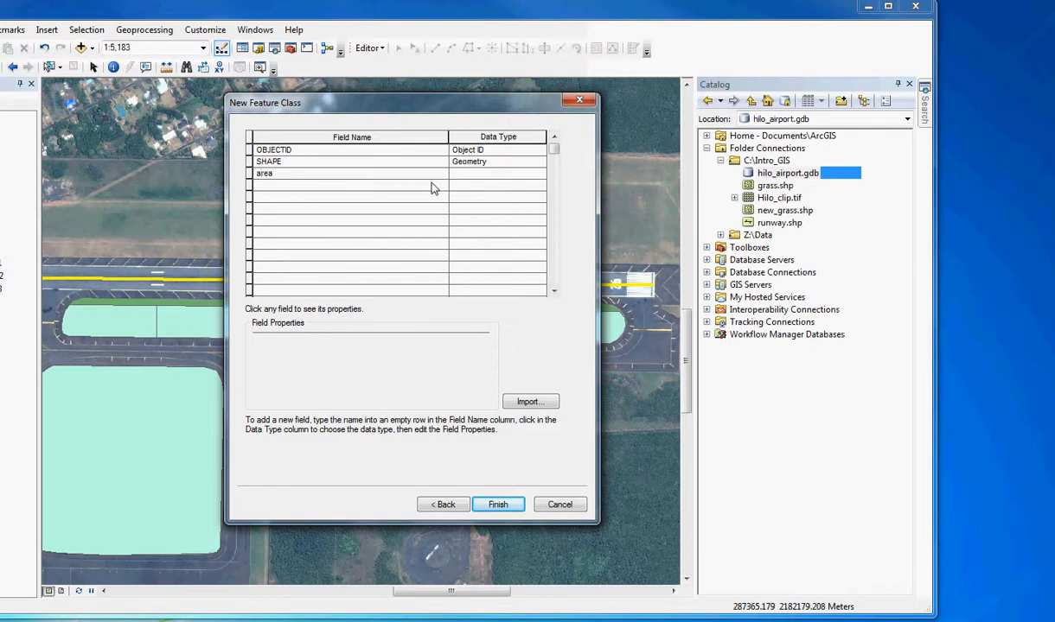
left_click(492, 174)
left_click(540, 174)
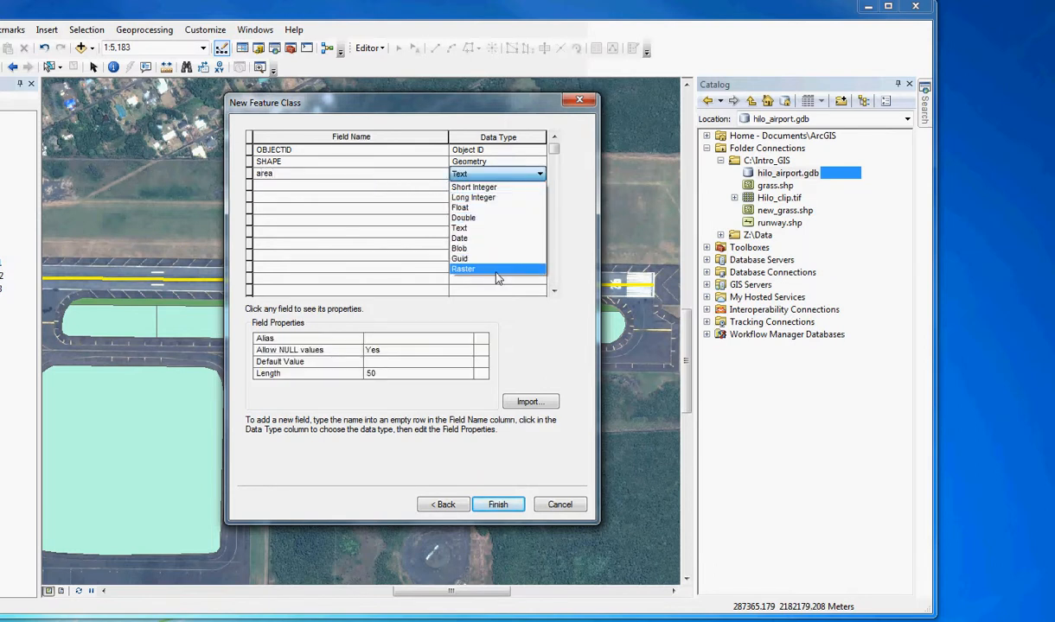
left_click(499, 196)
left_click(539, 175)
left_click(572, 189)
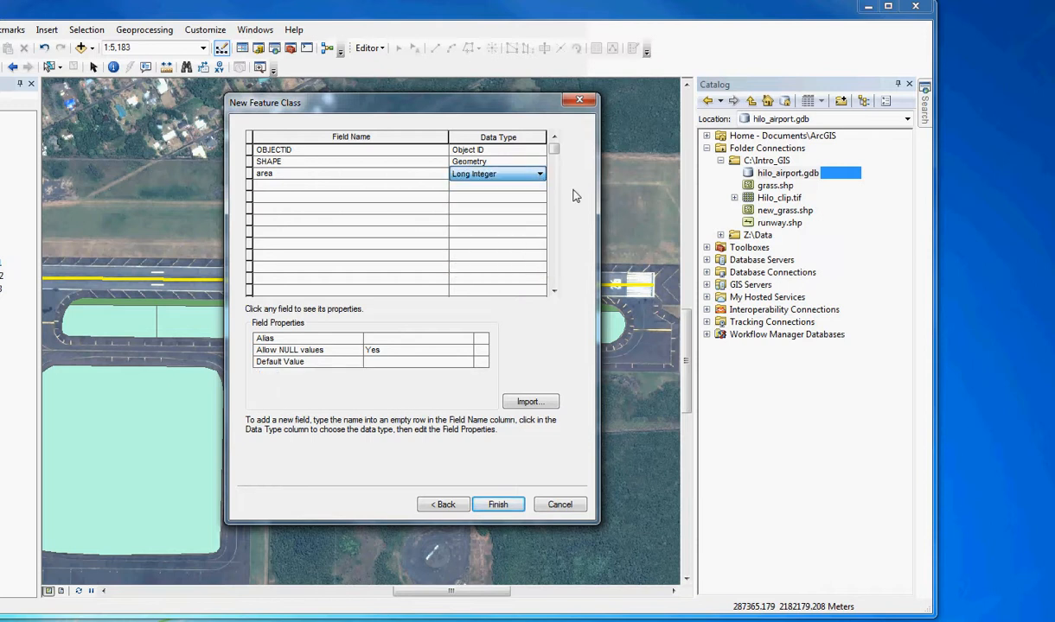
left_click(499, 505)
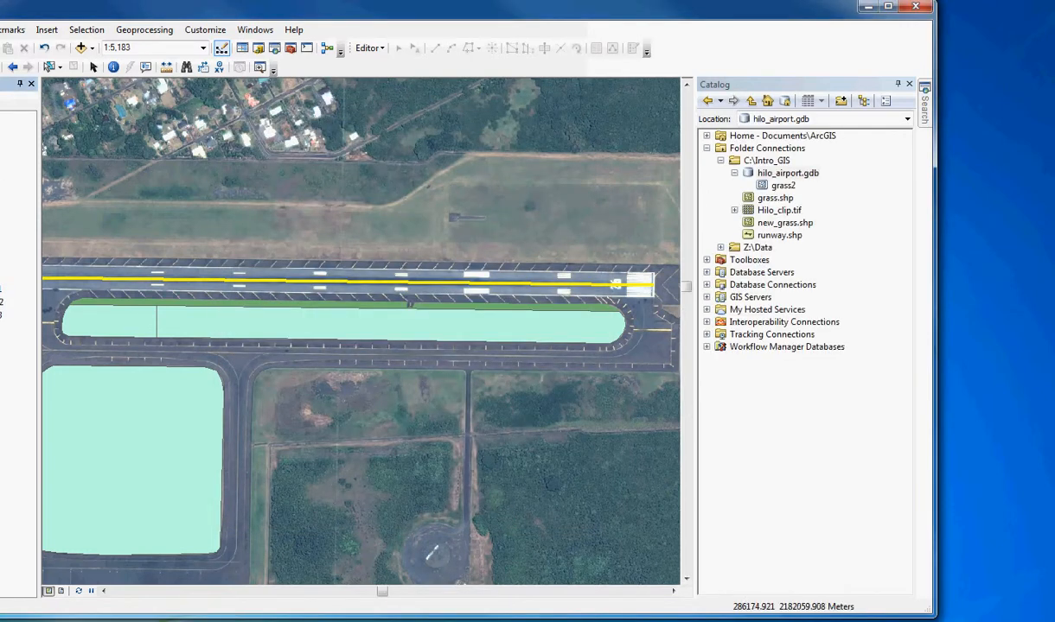
Step: Start an edit session on the grass2 layer
left_click(2, 157)
left_click(498, 288)
left_click(613, 471)
left_click(369, 49)
left_click(381, 66)
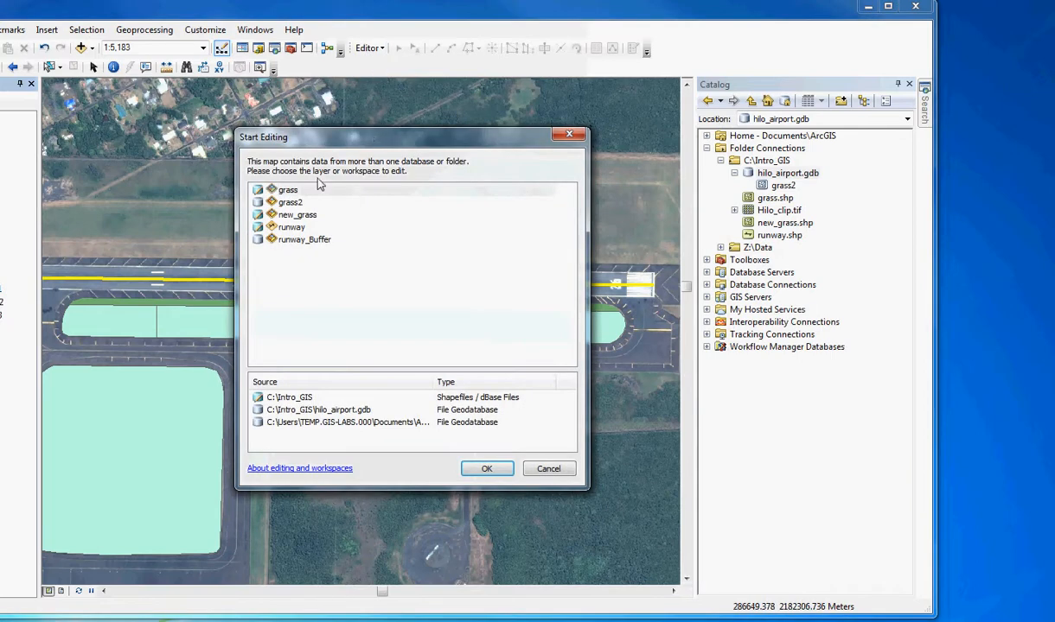
left_click(284, 203)
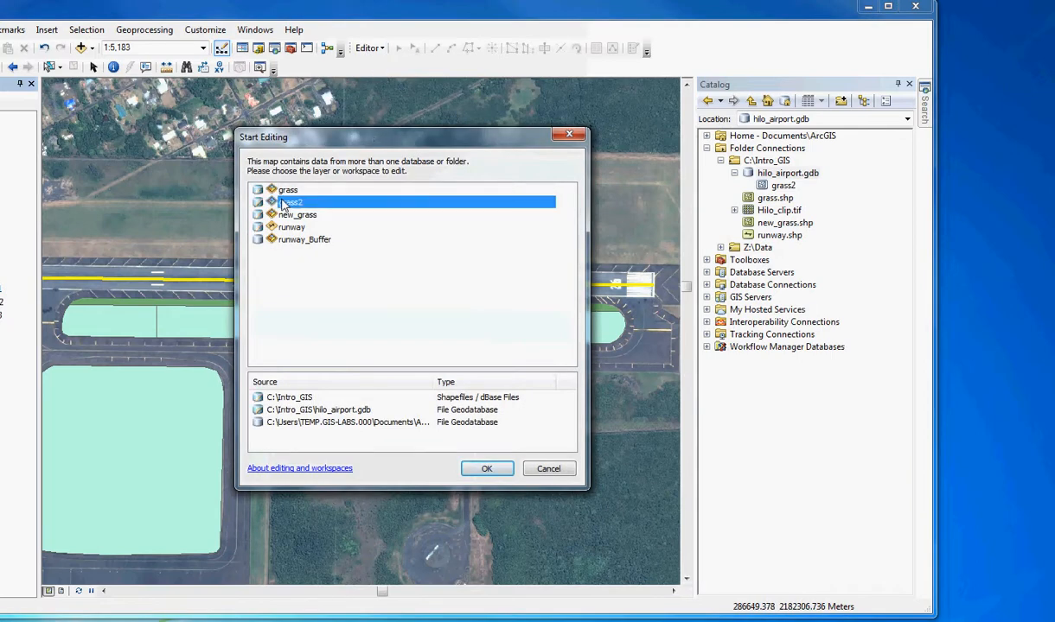
left_click(486, 468)
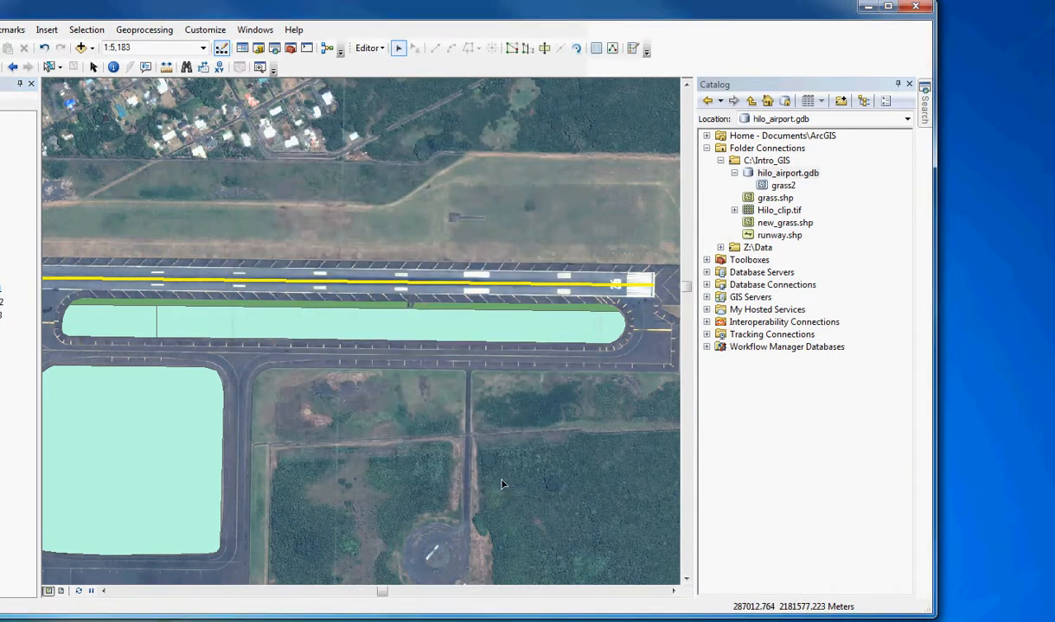
Step: Activate the grass2 feature template for polygon construction and auto-hide the Catalog window
left_click(513, 49)
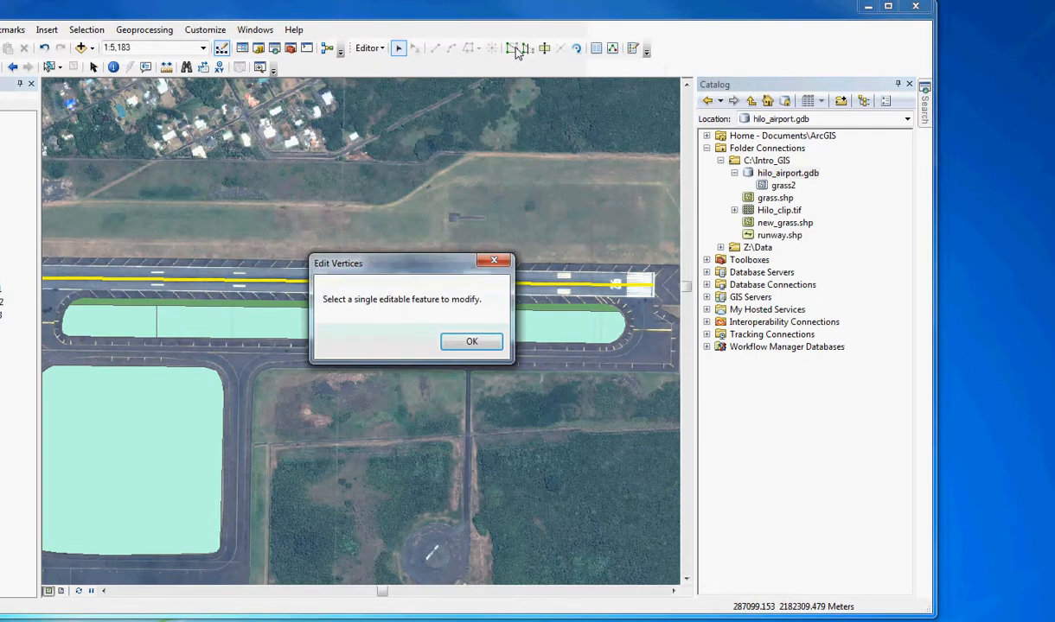
left_click(472, 339)
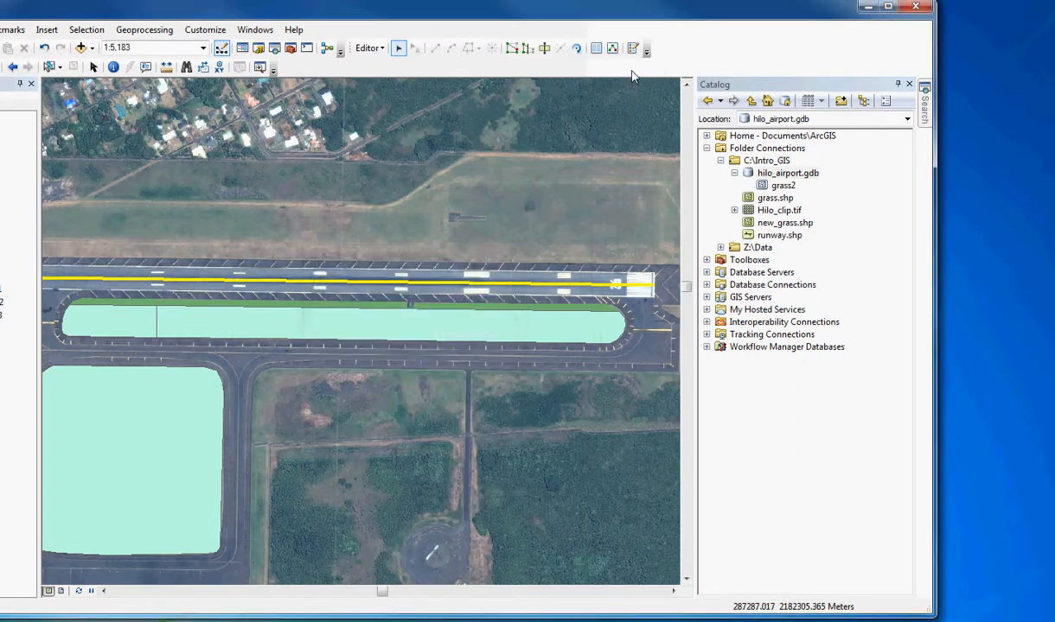
left_click(633, 49)
left_click(747, 133)
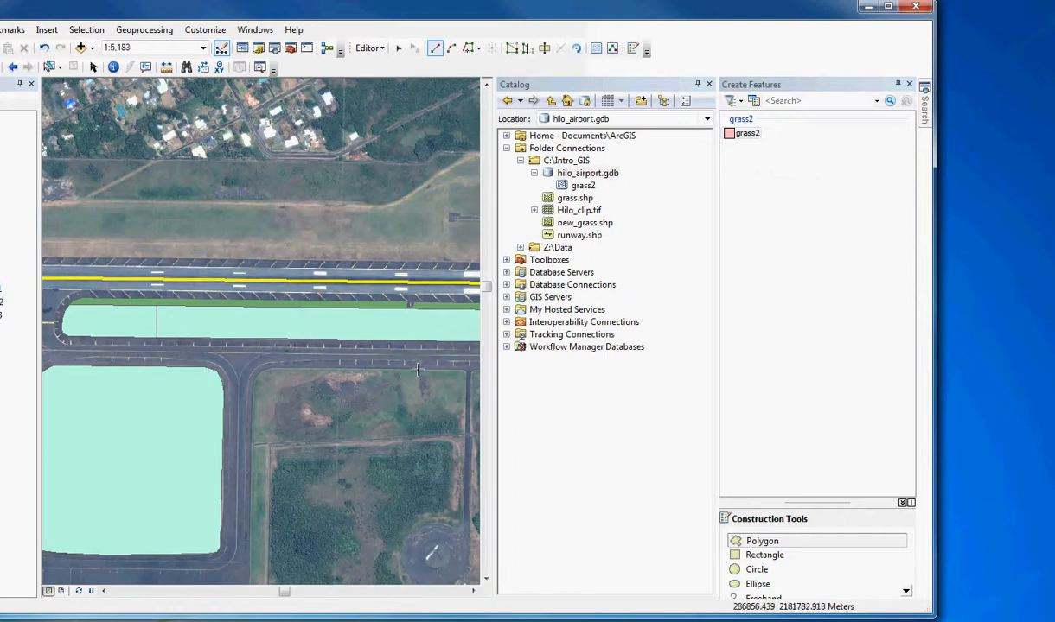
scroll(416, 380, "up", 2)
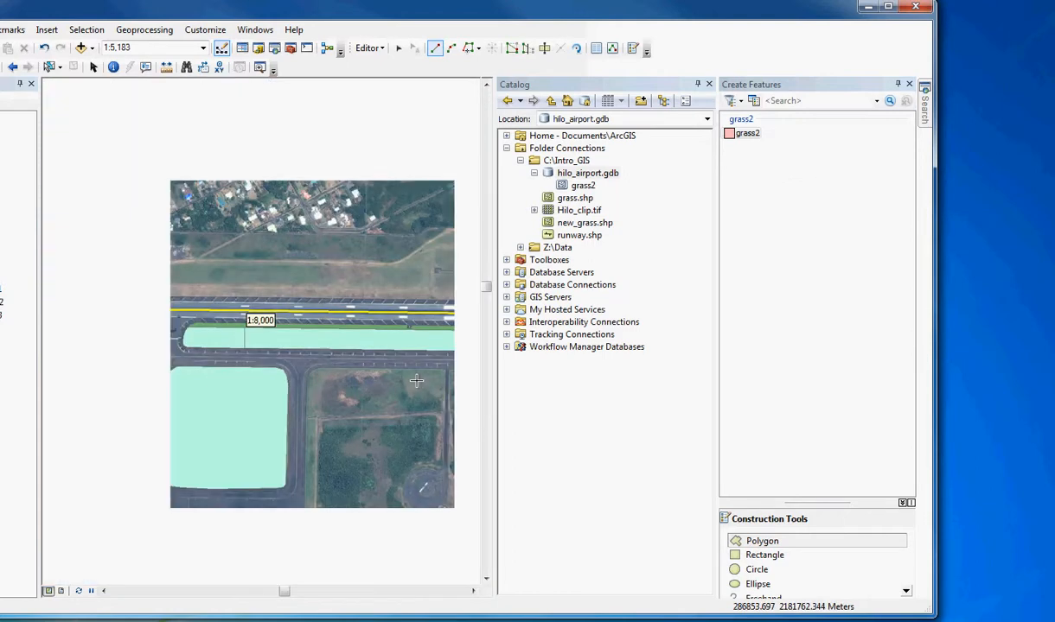
left_click(698, 83)
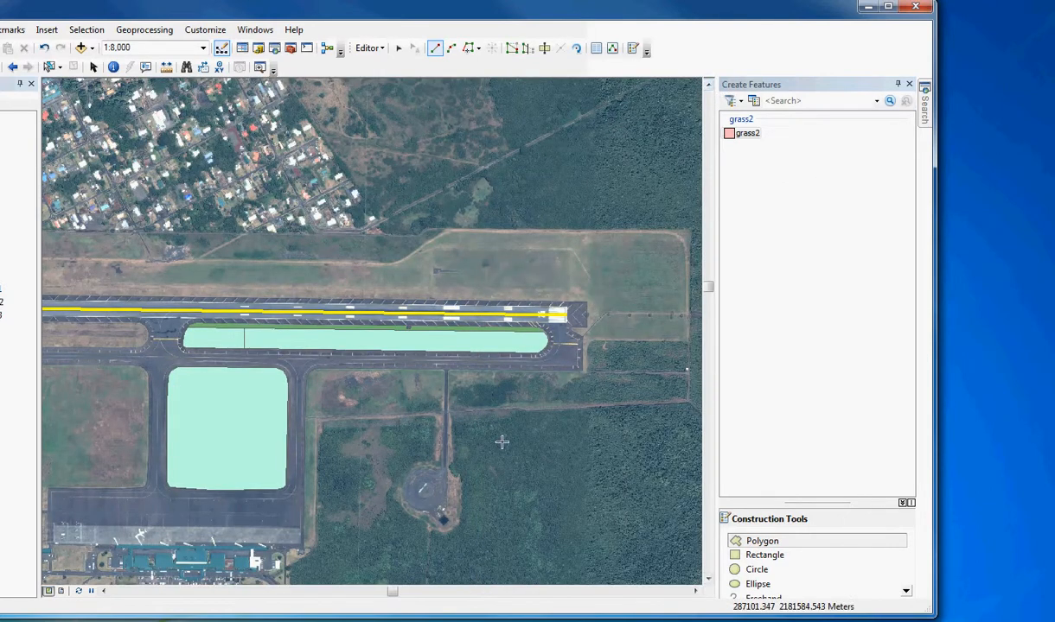
left_click_drag(392, 594, 379, 596)
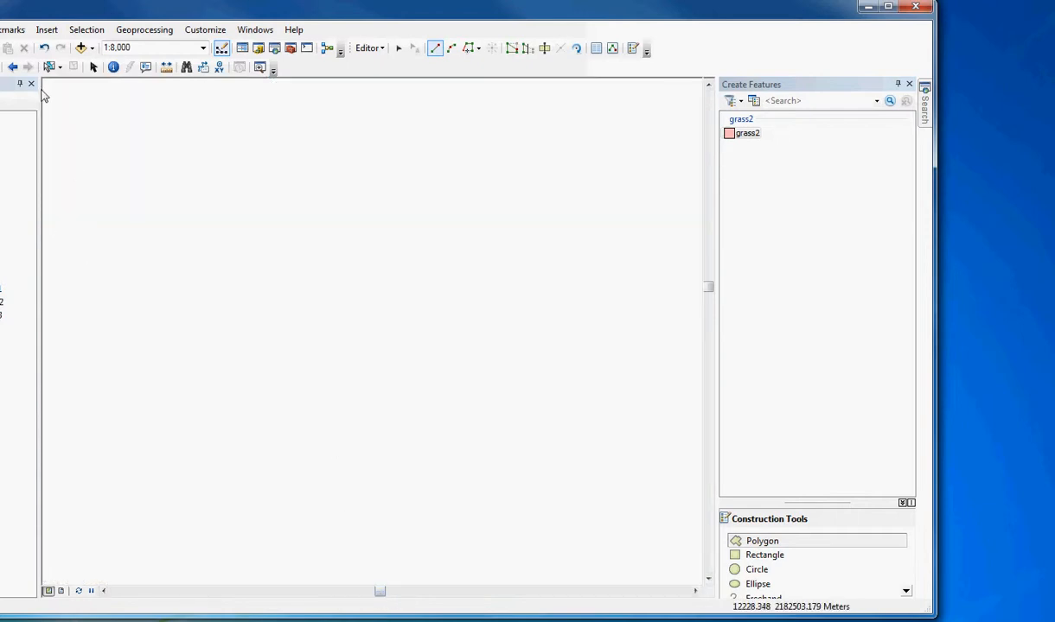
Step: Digitize the large grass field west of the square new_grass polygon as a grass2 polygon, about 1,696 m in perimeter, following the notch around the small building
left_click(14, 69)
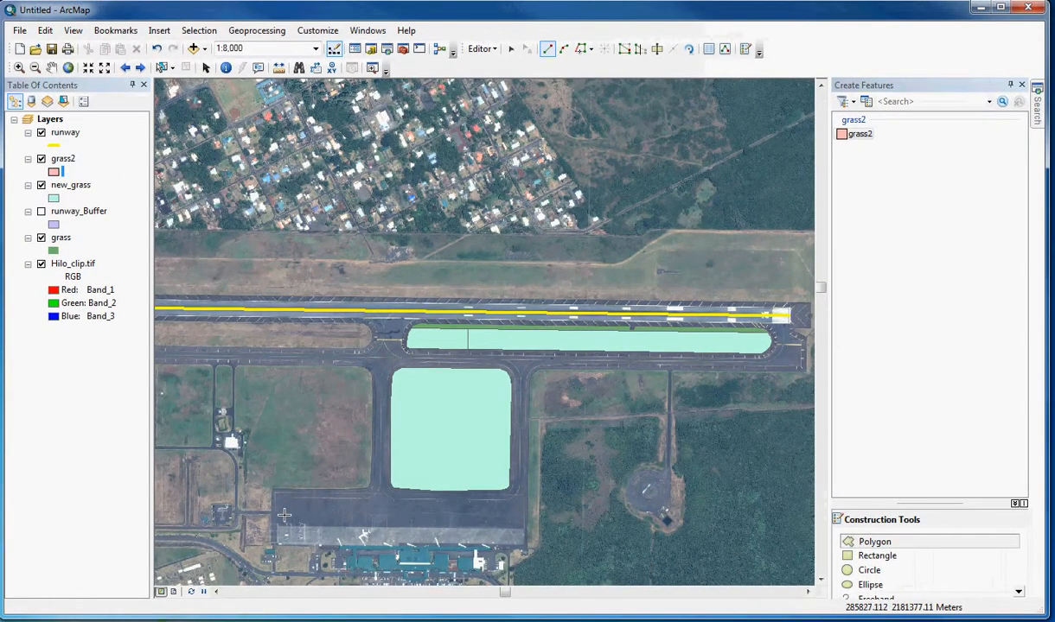
left_click(272, 491)
left_click(370, 489)
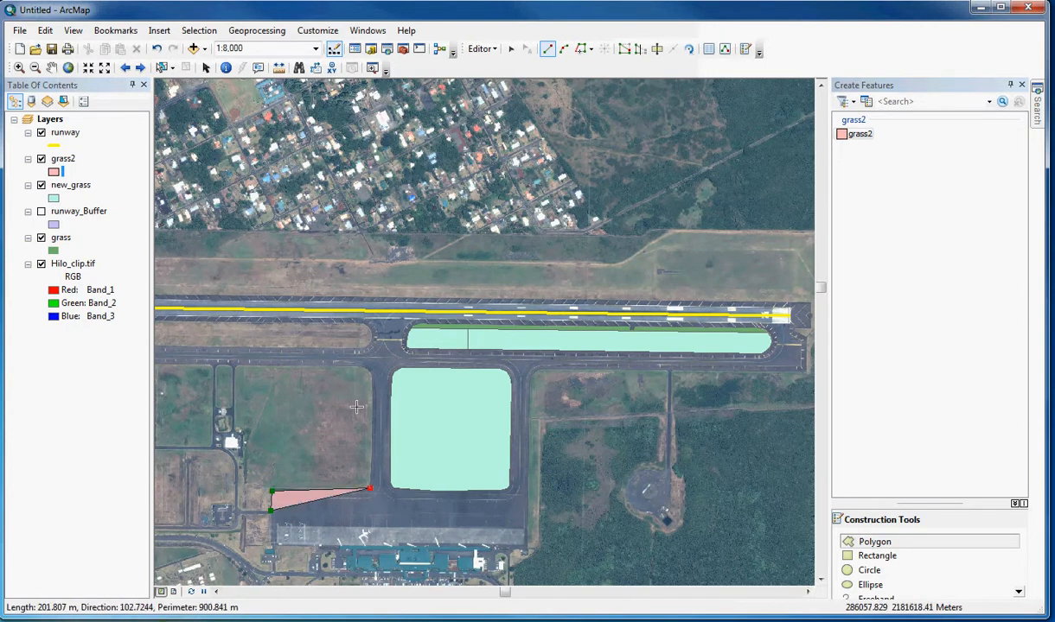
left_click(362, 367)
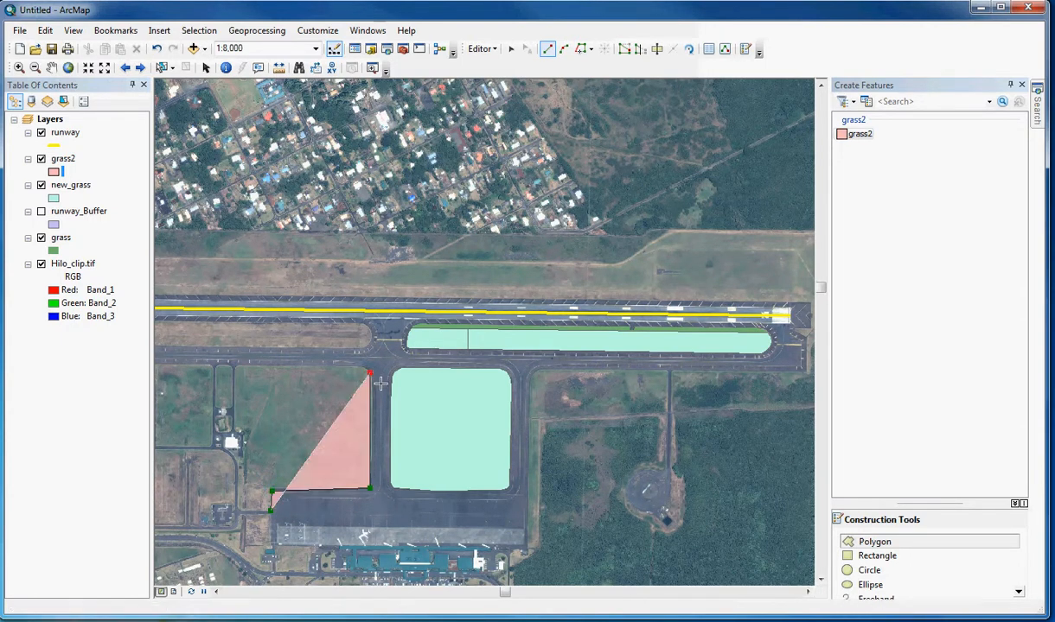
left_click(235, 367)
left_click(243, 434)
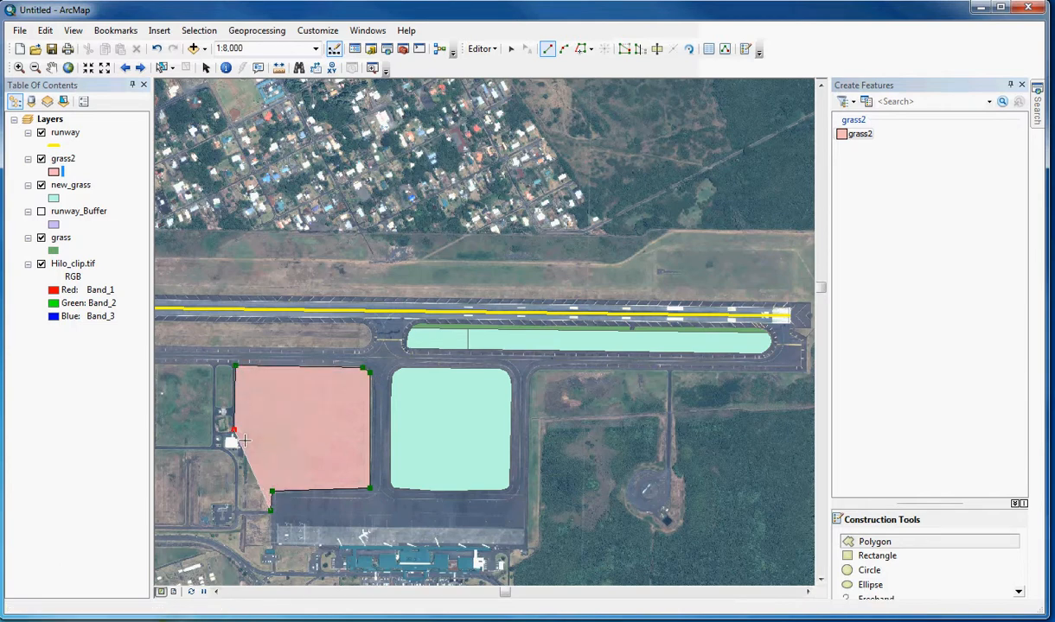
left_click(242, 459)
left_click(228, 449)
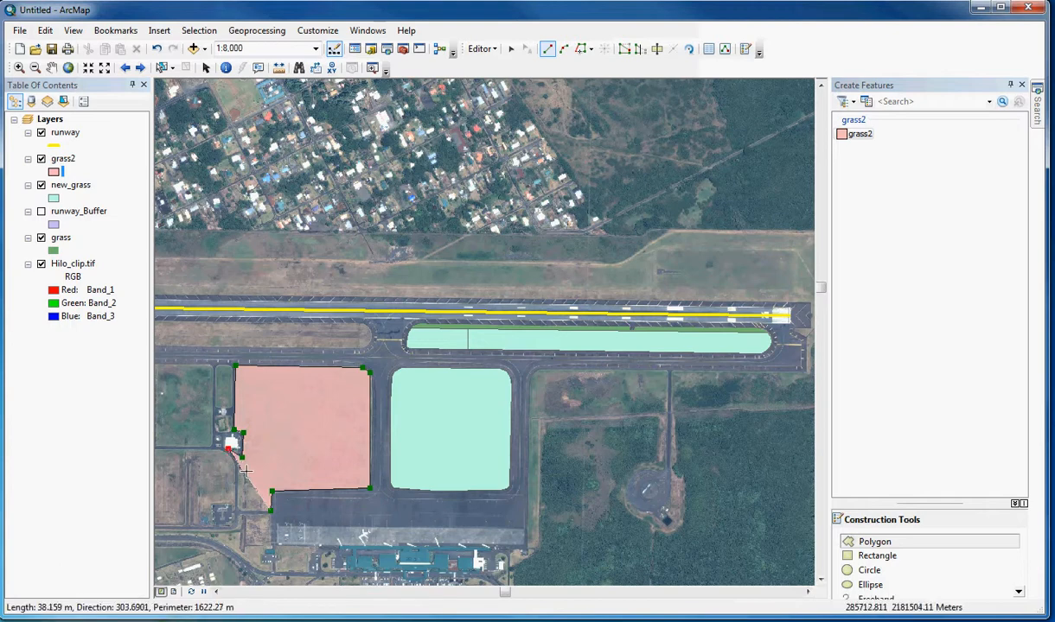
left_click(238, 463)
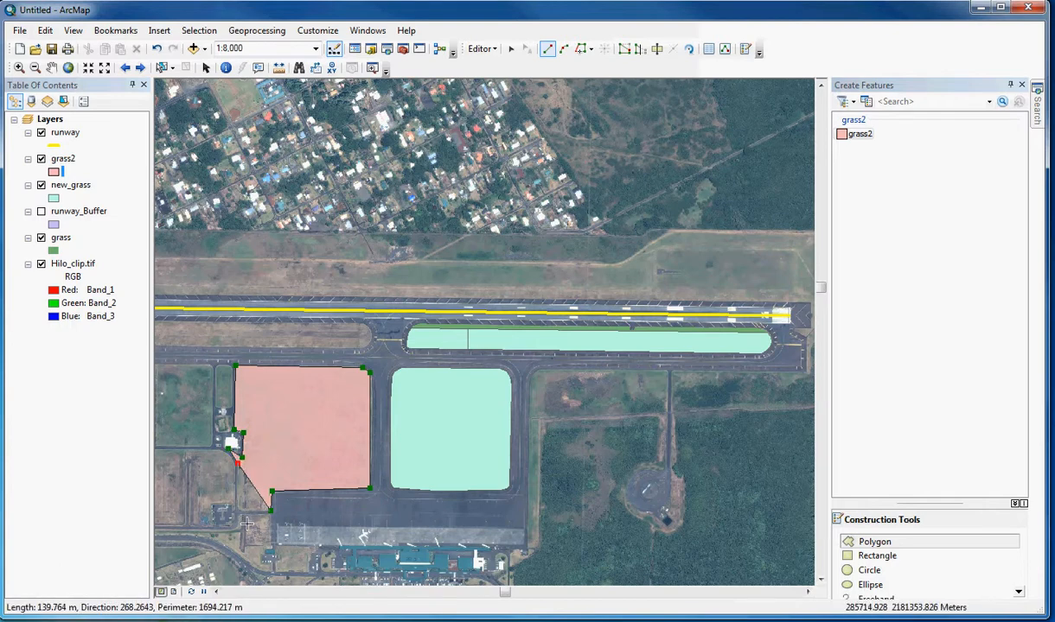
double_click(247, 523)
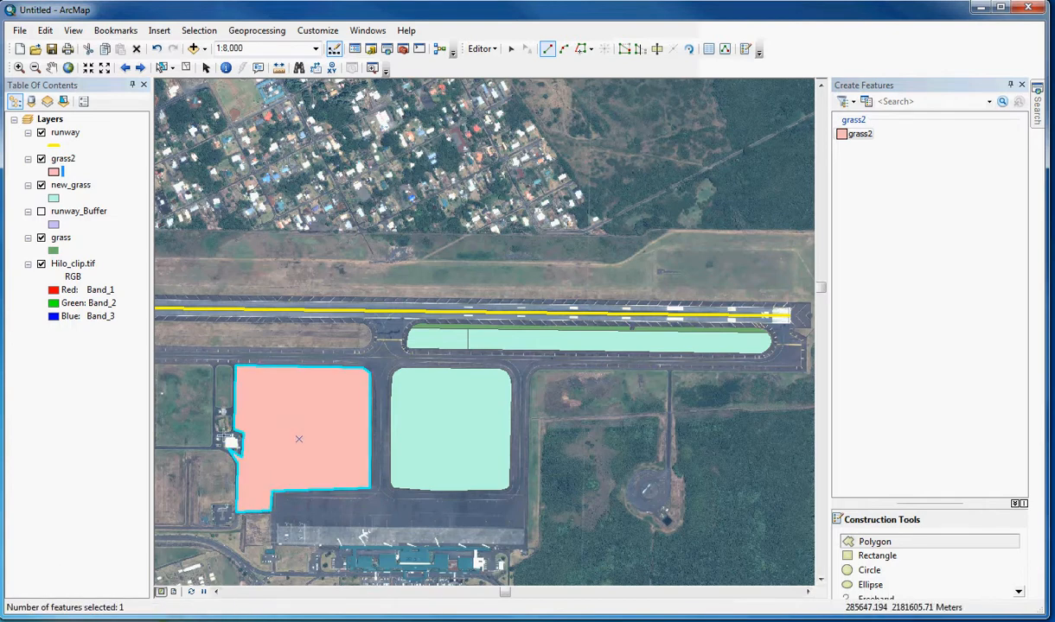
Step: Digitize the narrow grass strip just west of the large grass2 polygon, about 328 m in perimeter, including its rounded northeast corner
left_click(215, 408)
left_click(216, 368)
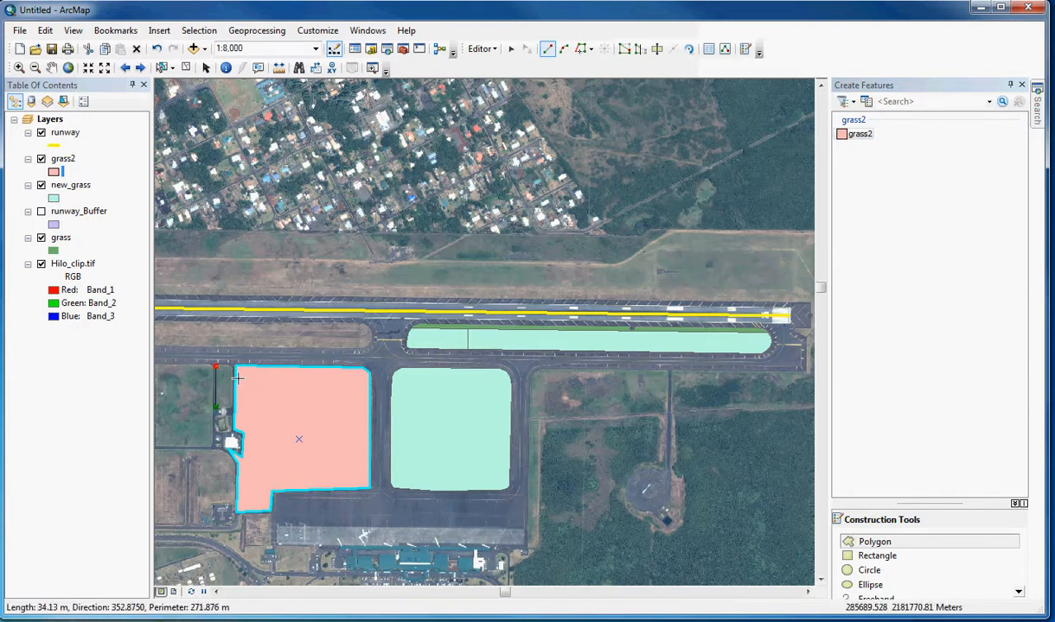
left_click(234, 372)
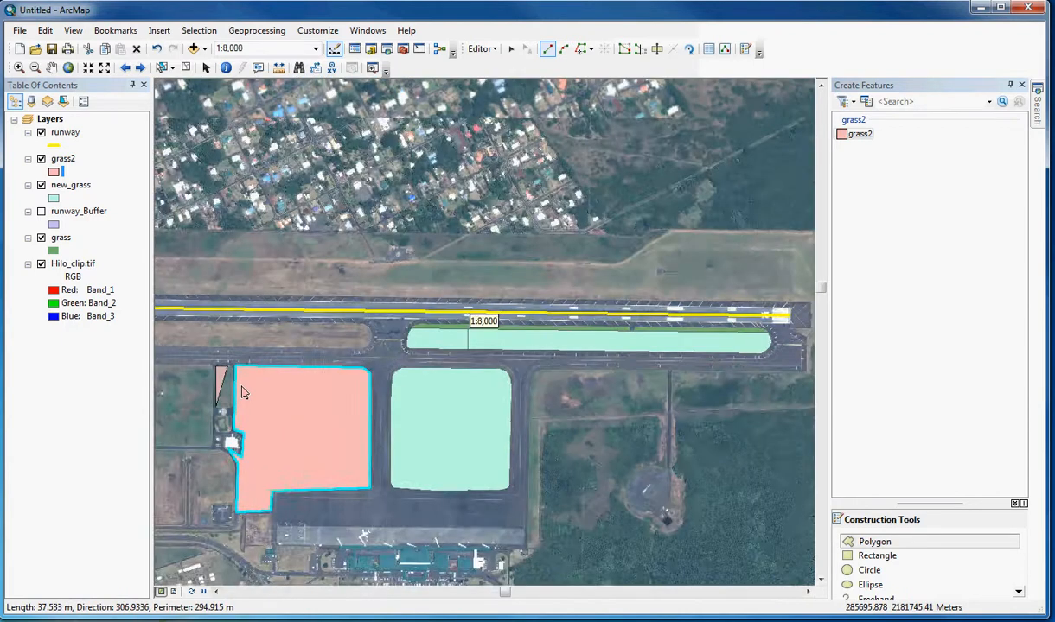
scroll(242, 393, "up", 5)
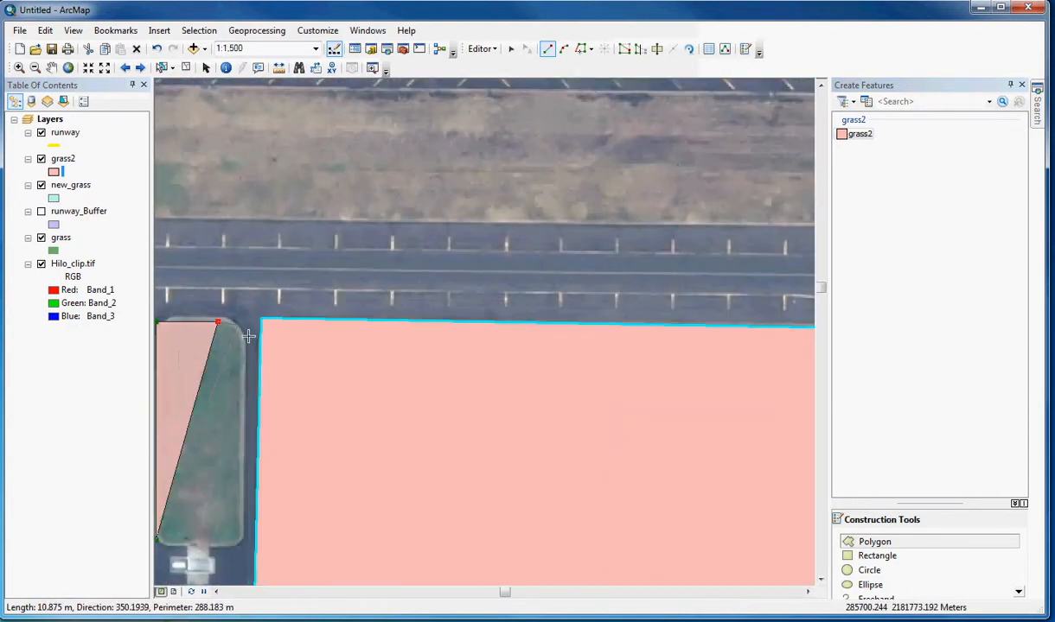
left_click(237, 326)
left_click(246, 364)
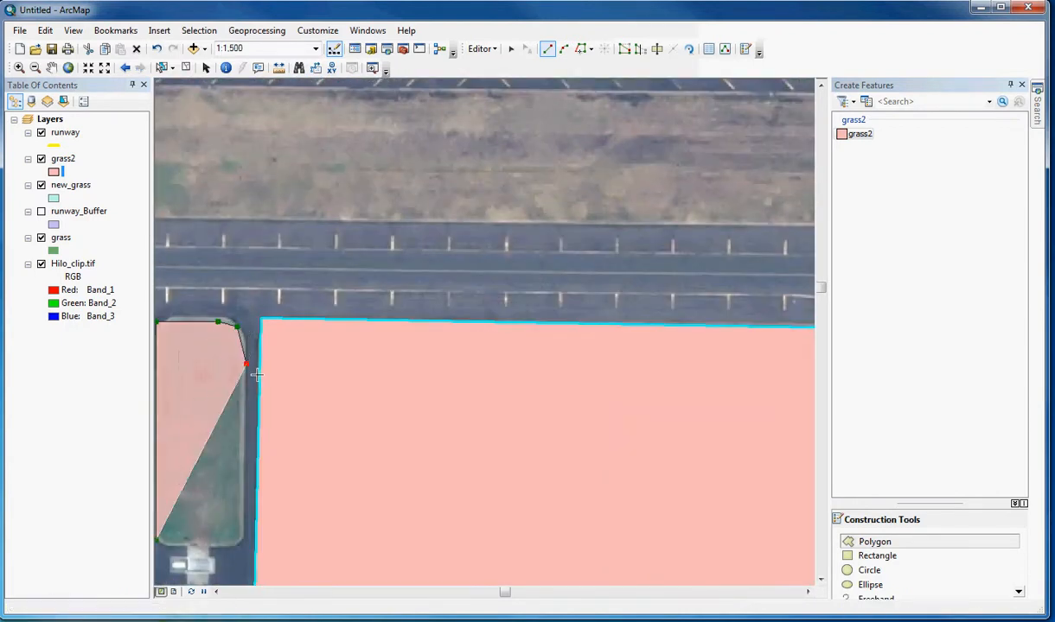
left_click(241, 542)
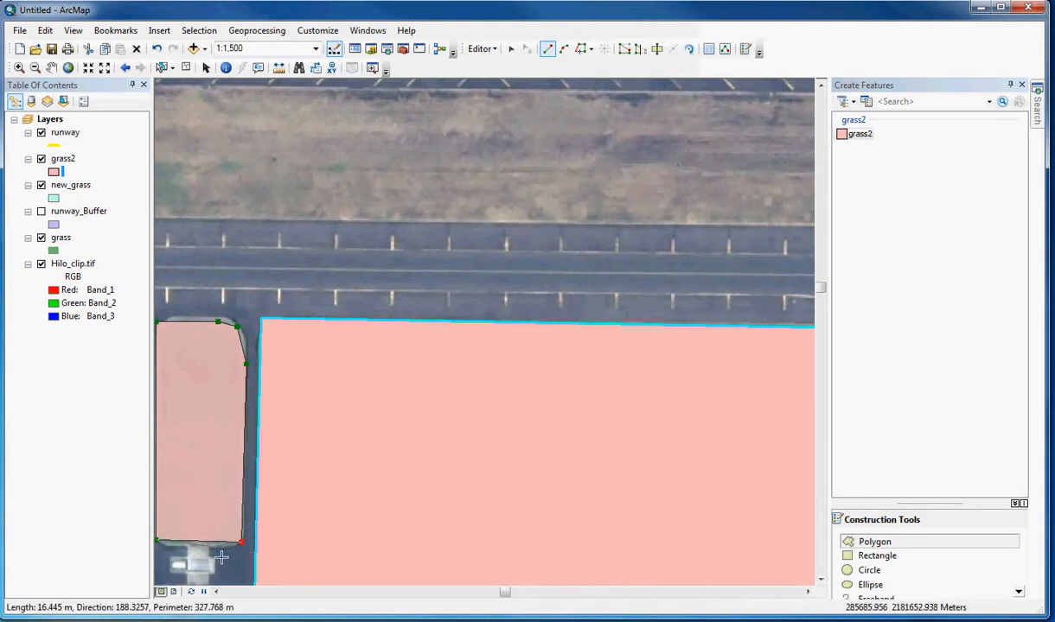
key("F2")
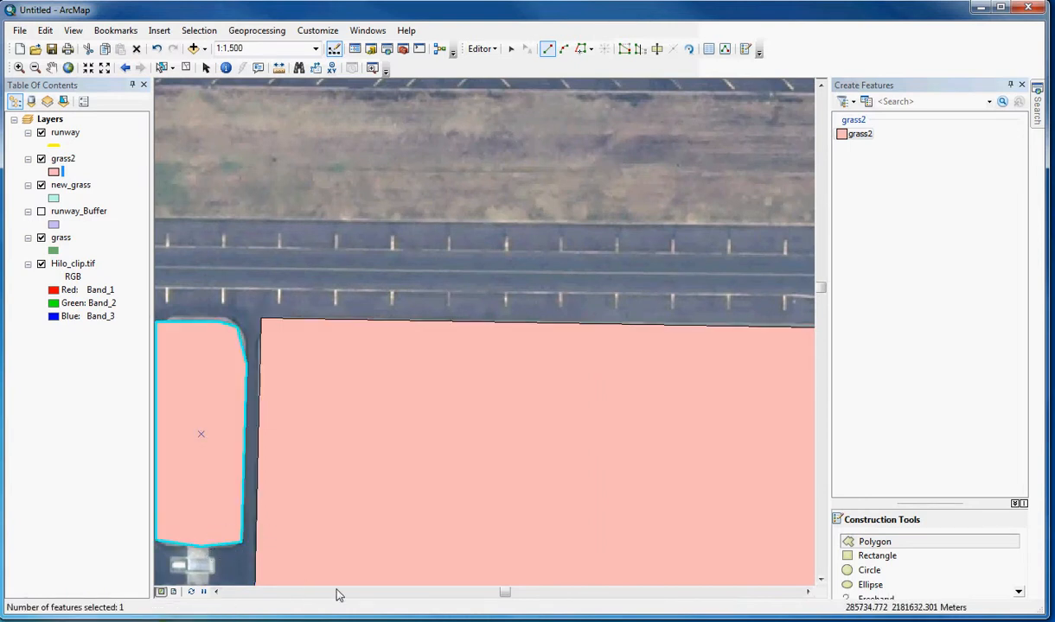
Step: End the edit session and save the new grass2 polygons
left_click(216, 593)
left_click(216, 592)
left_click(216, 593)
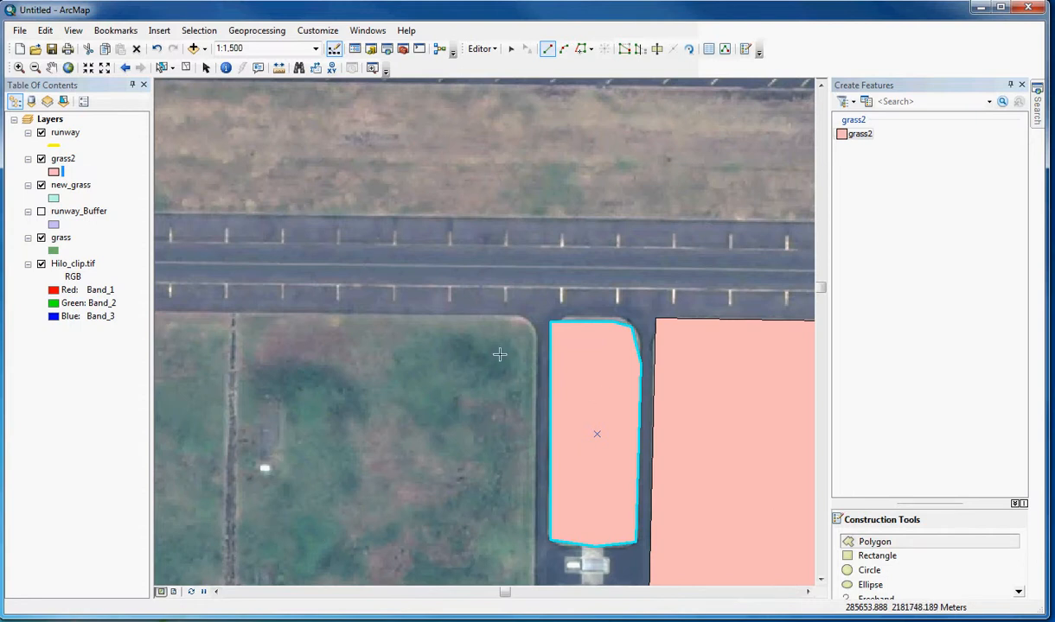
left_click(485, 50)
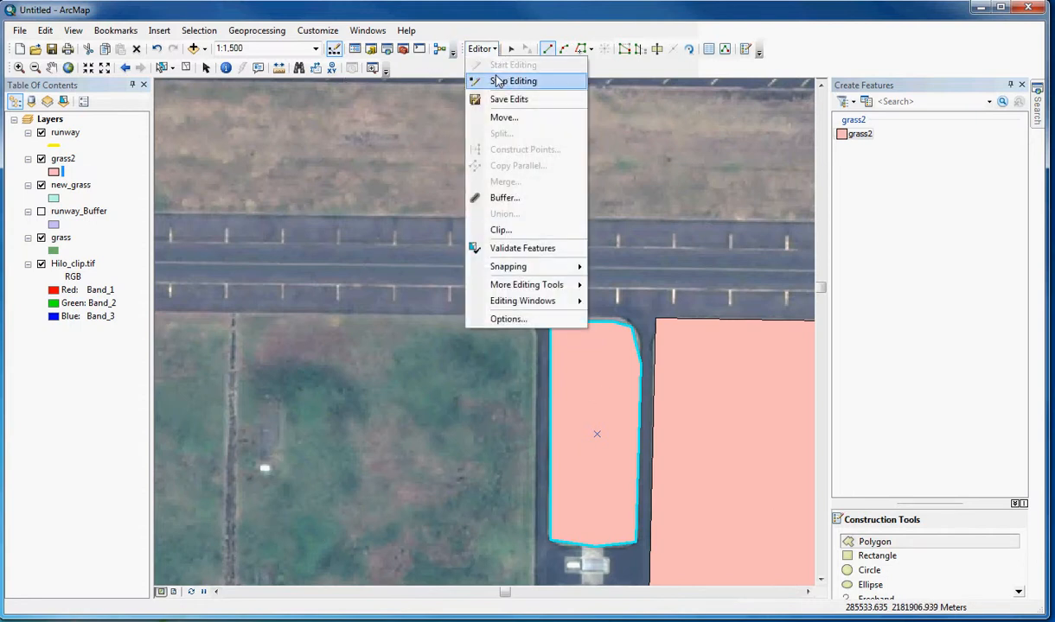
left_click(476, 76)
left_click(501, 408)
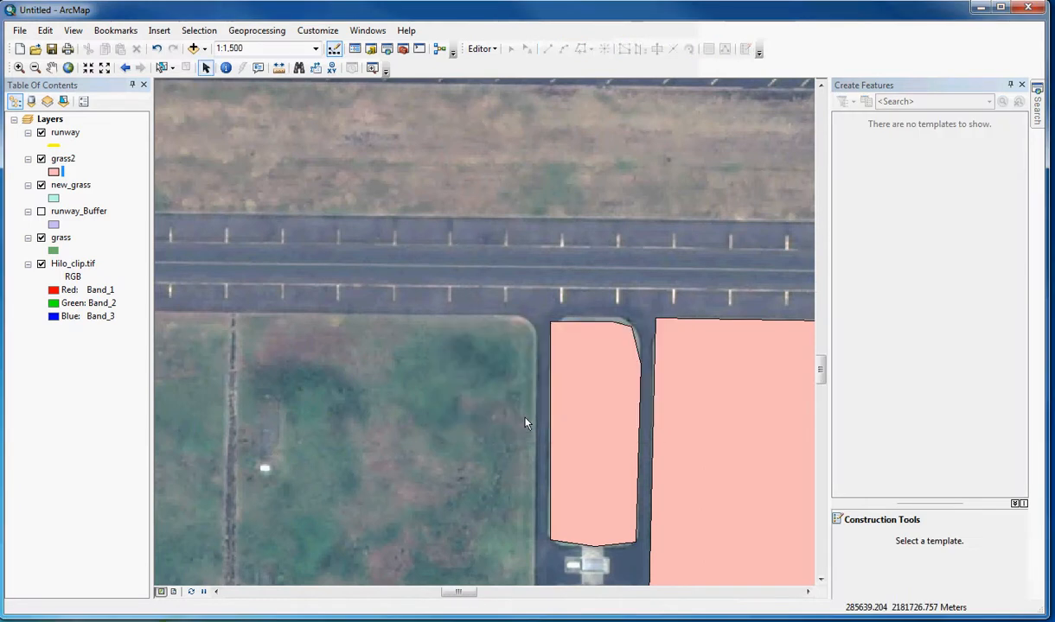
Step: Open the grass2 attribute table and examine the SHAPE_Length and SHAPE_Area columns for the digitized polygons
right_click(71, 159)
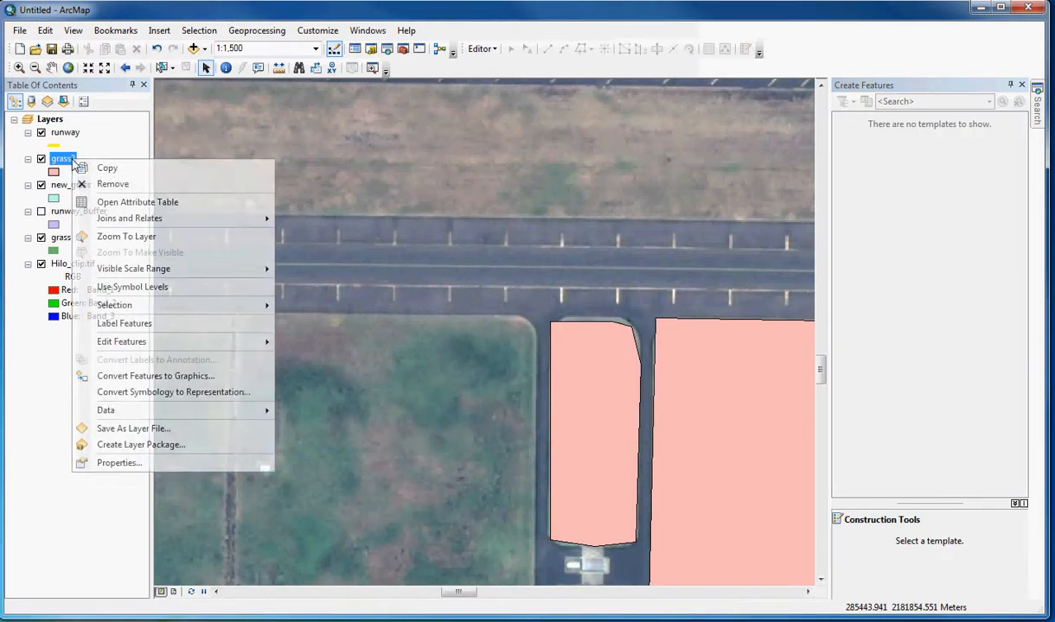
left_click(102, 203)
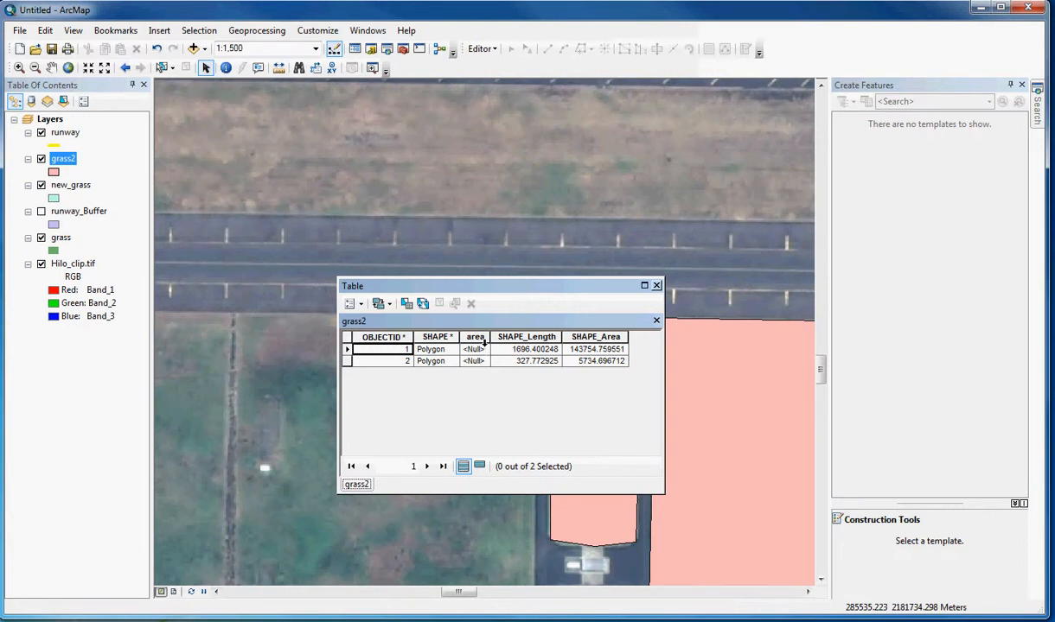
left_click(521, 337)
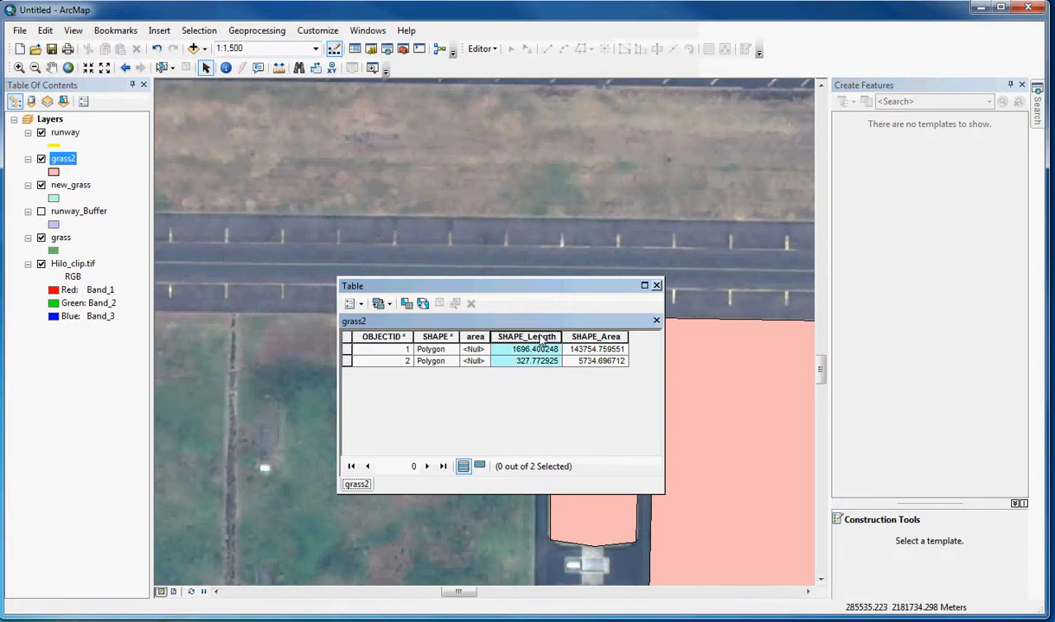
left_click(572, 336)
left_click(526, 337)
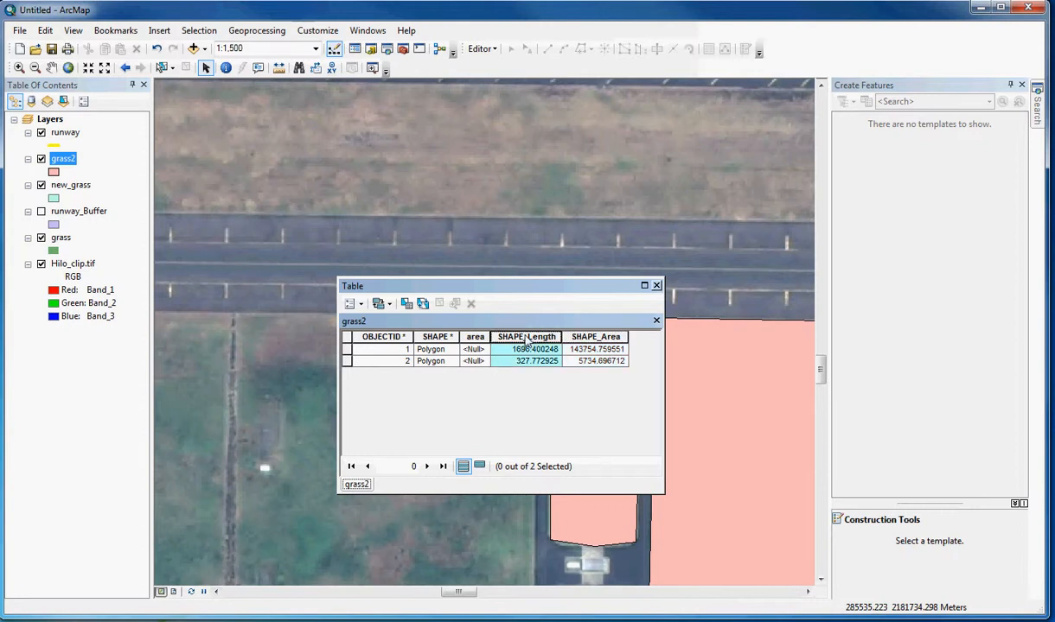